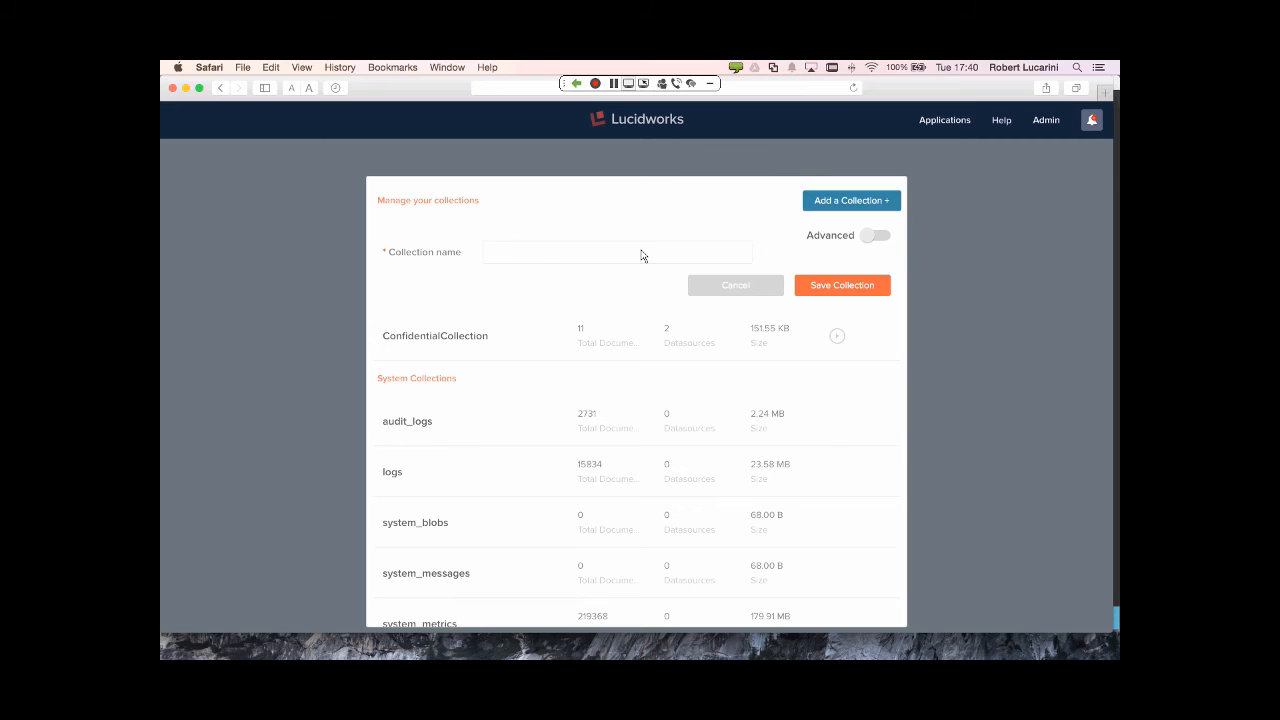
- Create a new collection named WindowsShare
left_click(642, 256)
type("WindowsShare")
left_click(846, 284)
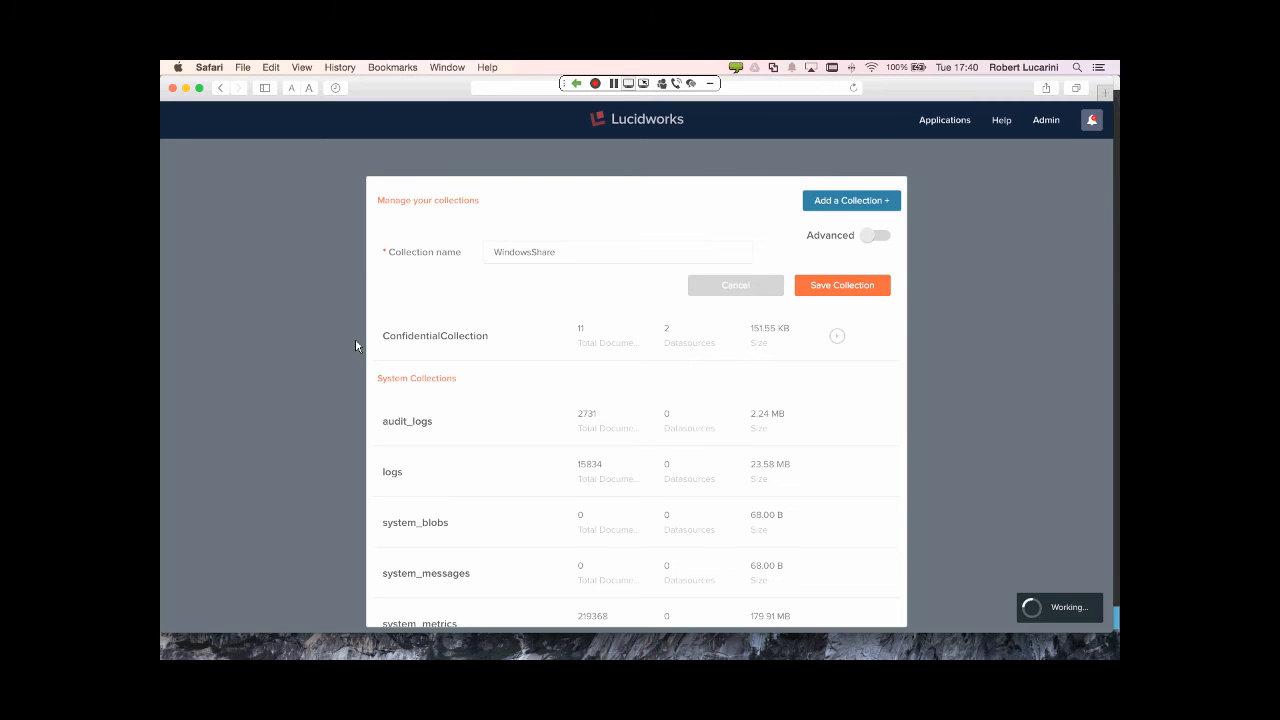
- Open the WindowsShare collection's datasource page, then switch to the Remote Desktop session
left_click(403, 296)
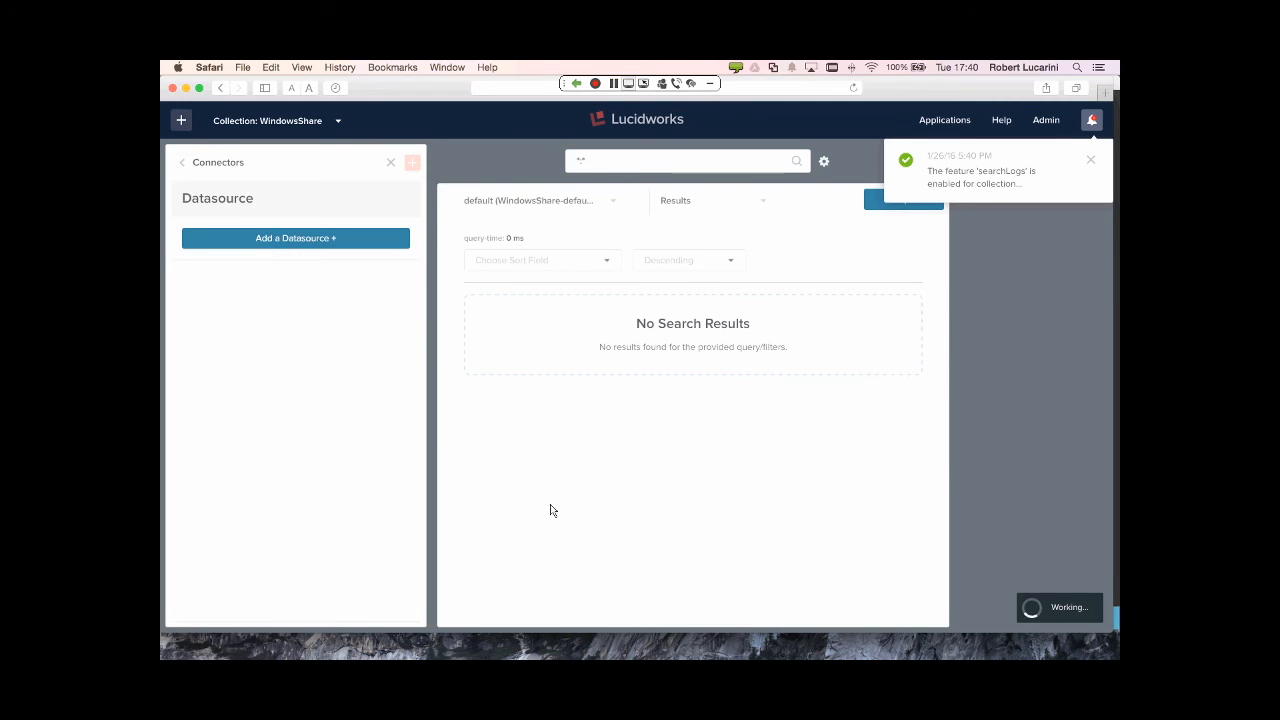
mouse_move(963, 650)
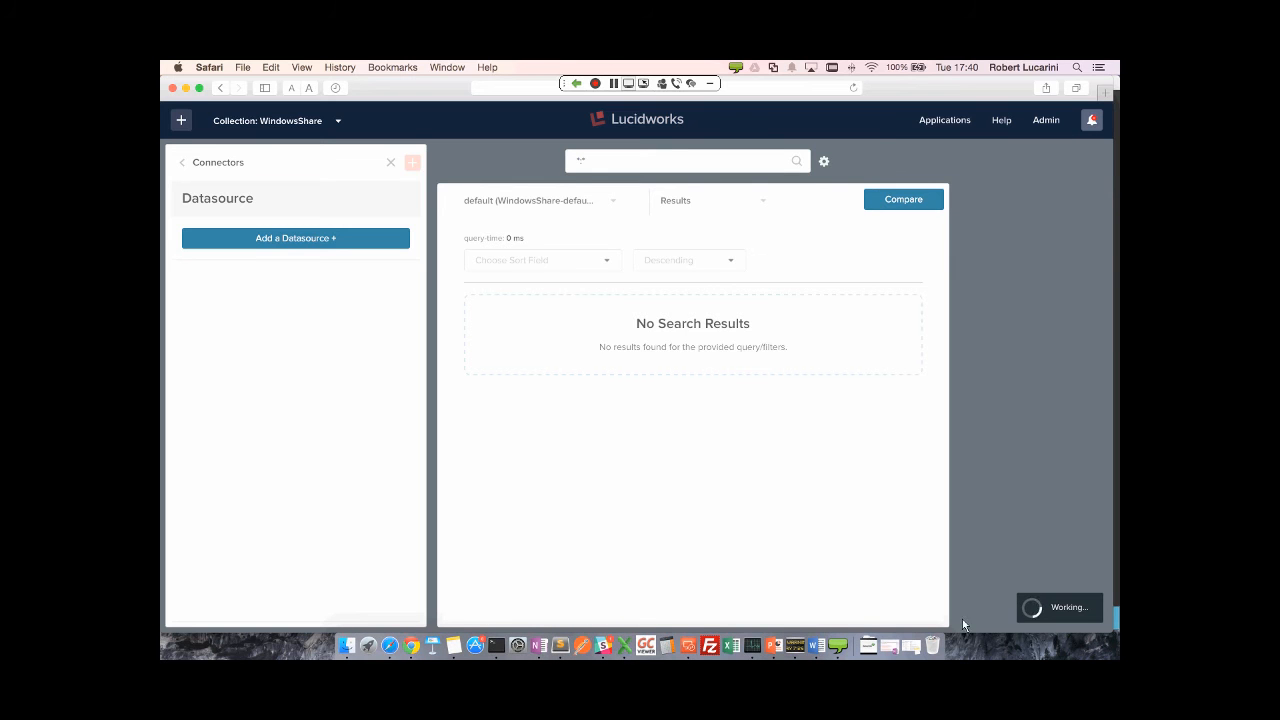
left_click(689, 646)
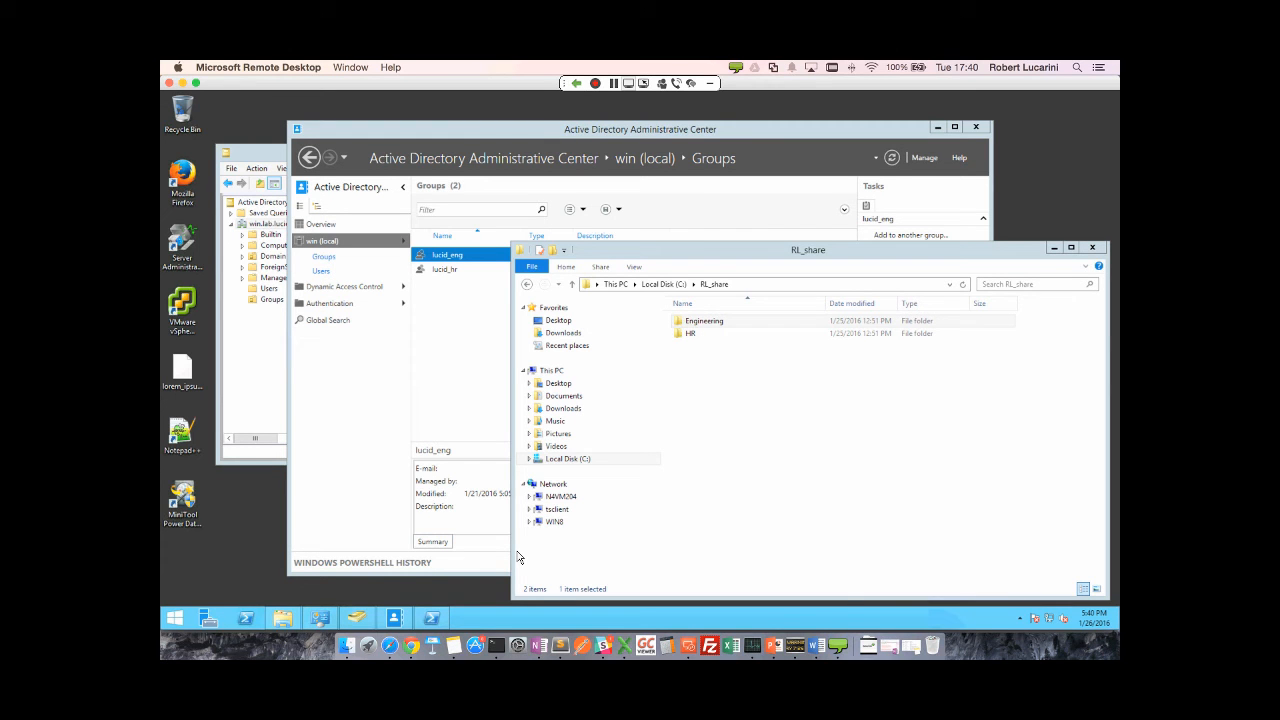
- Compare the Engineering and HR folders in RL_share with the Active Directory groups window
left_click(720, 324)
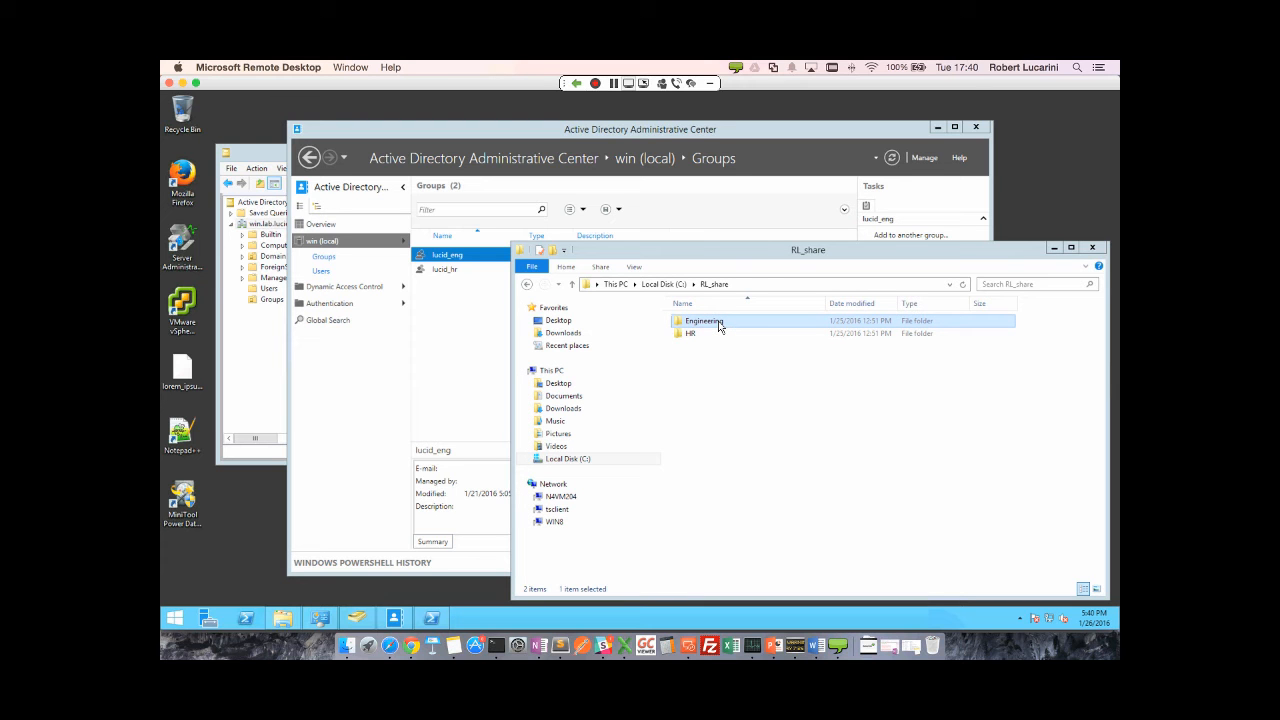
left_click(711, 338)
left_click(709, 323)
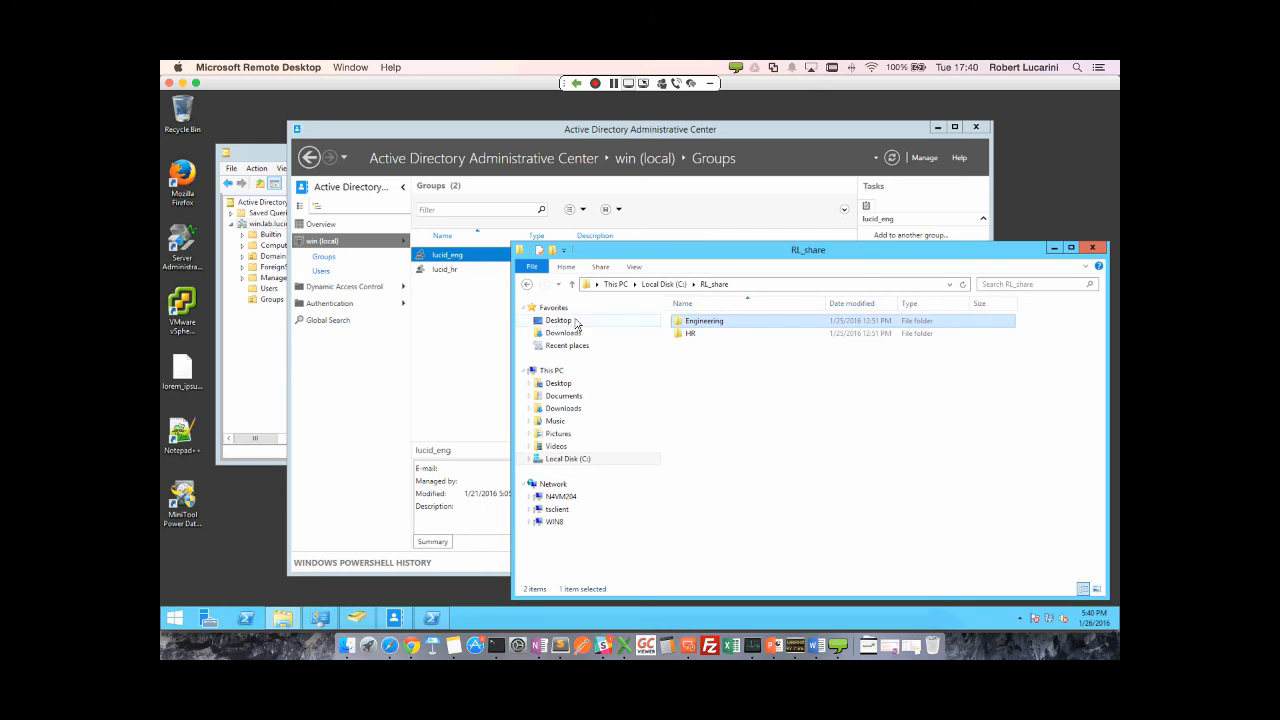
left_click(430, 319)
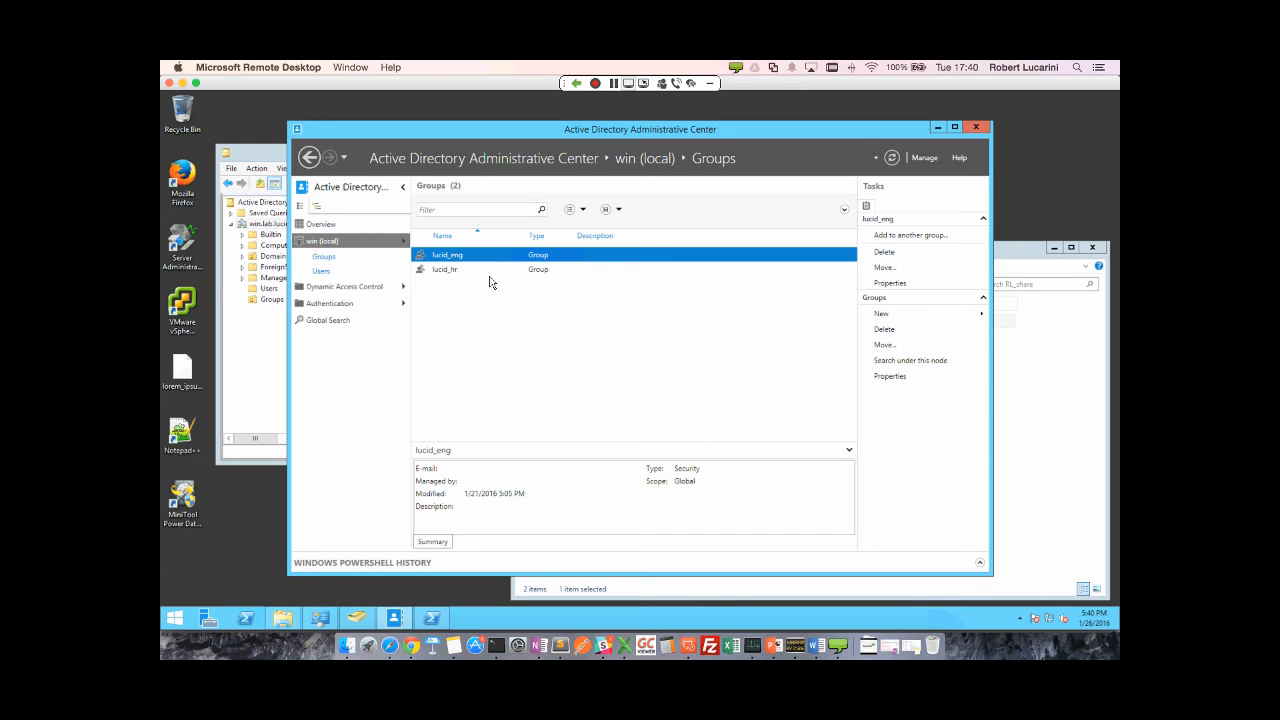
left_click(1071, 397)
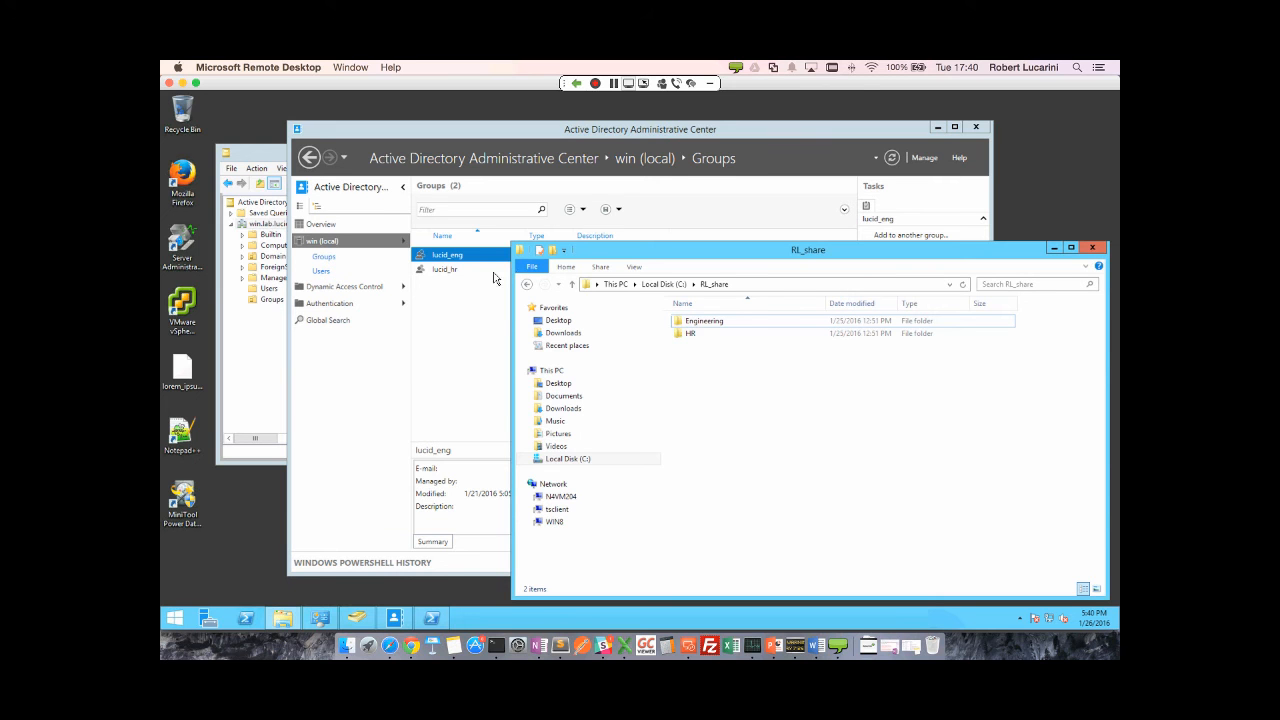
- Look inside the Engineering and HR folders, then return to Lucidworks Fusion
double_click(693, 322)
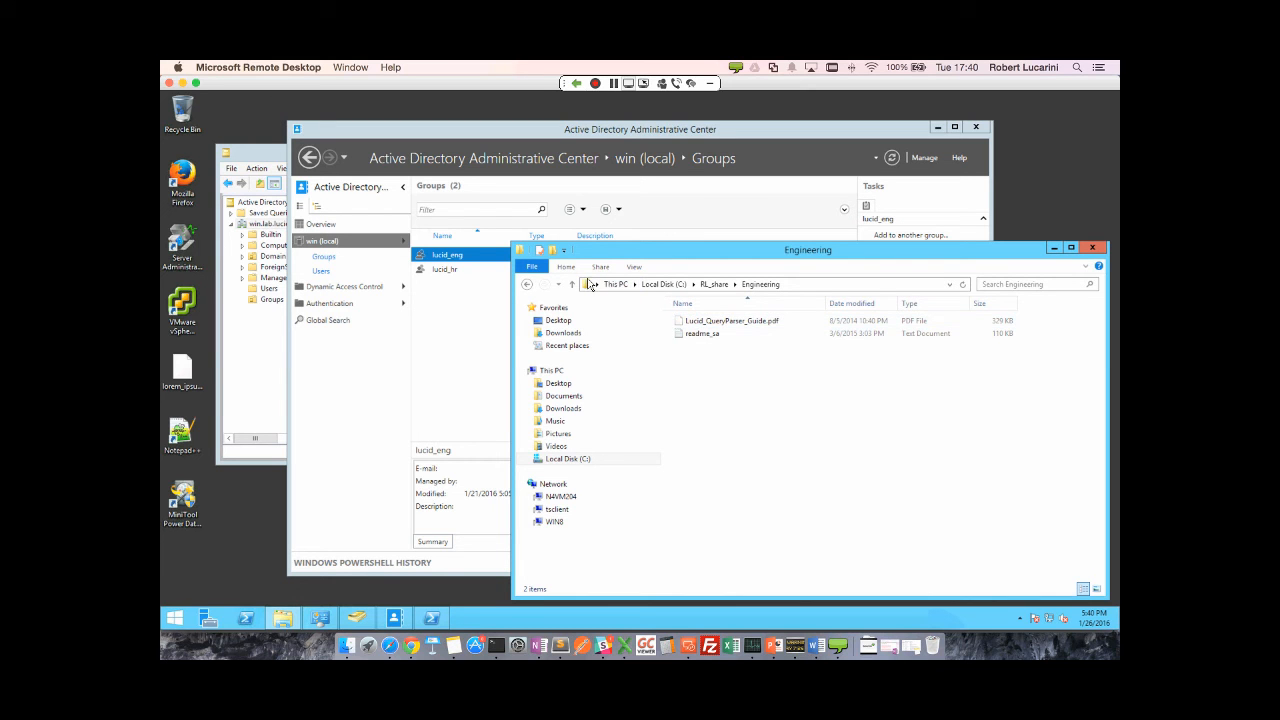
left_click(571, 287)
double_click(690, 333)
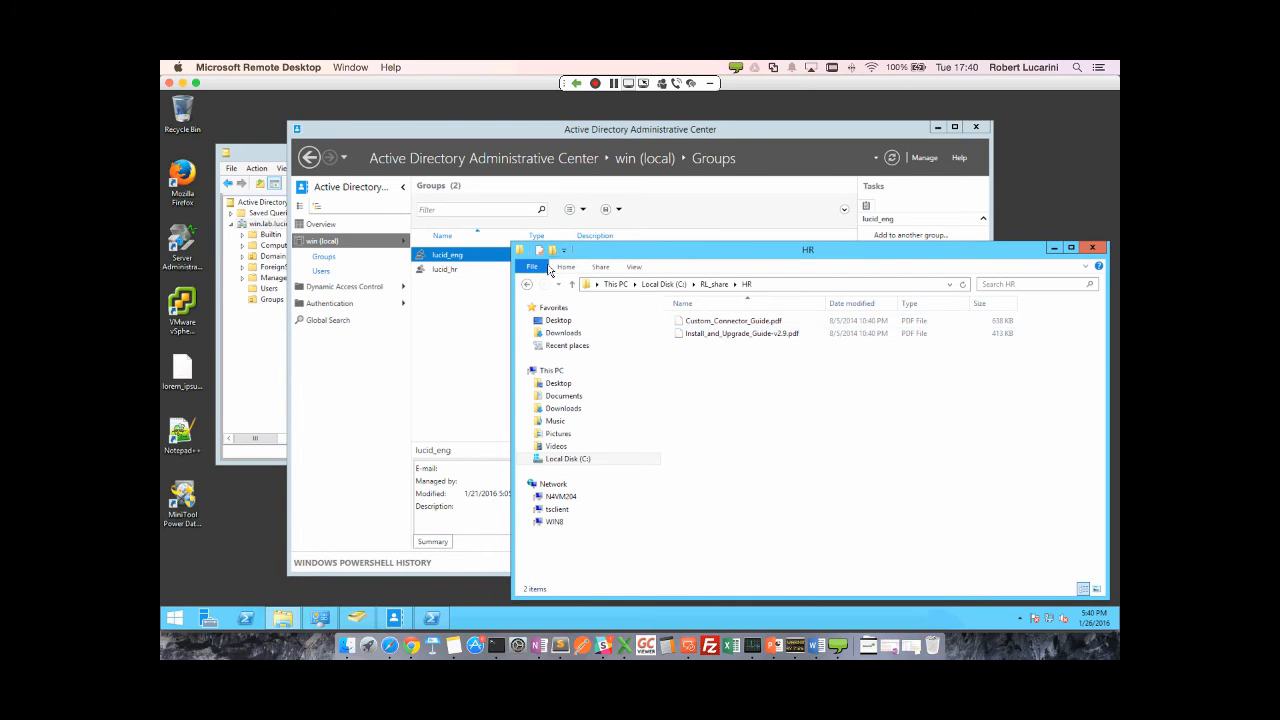
left_click(571, 285)
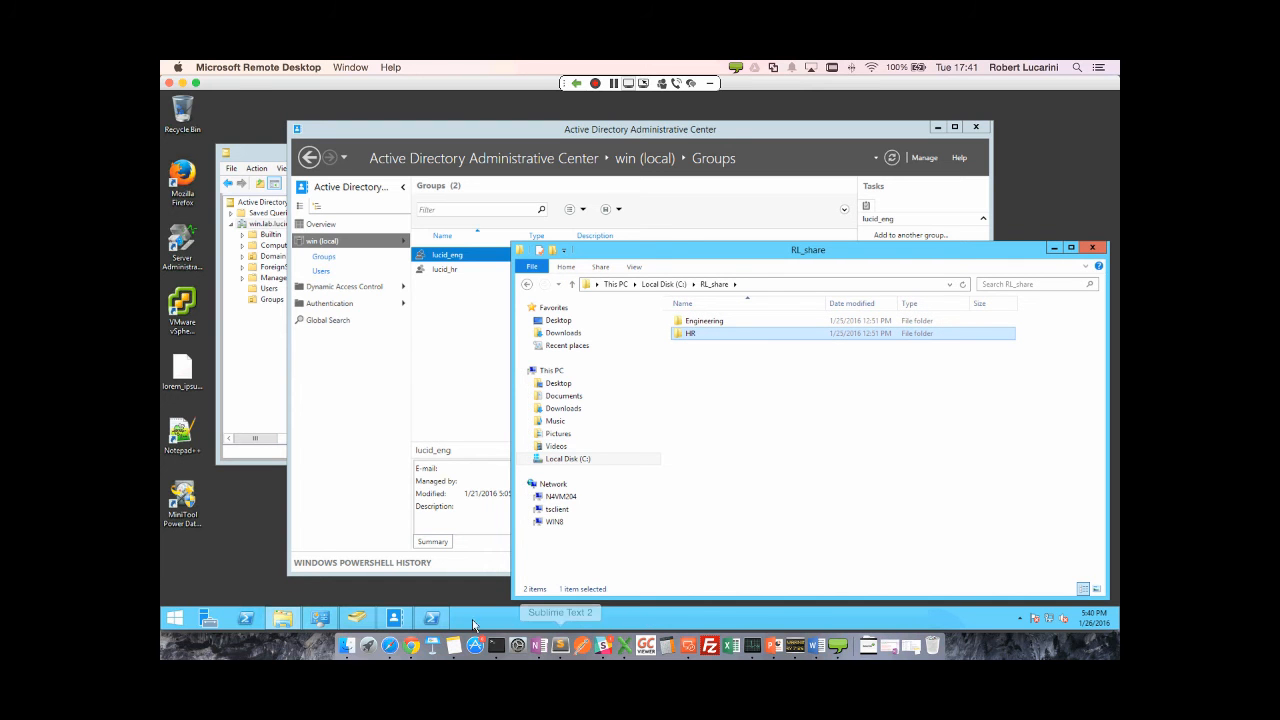
left_click(389, 645)
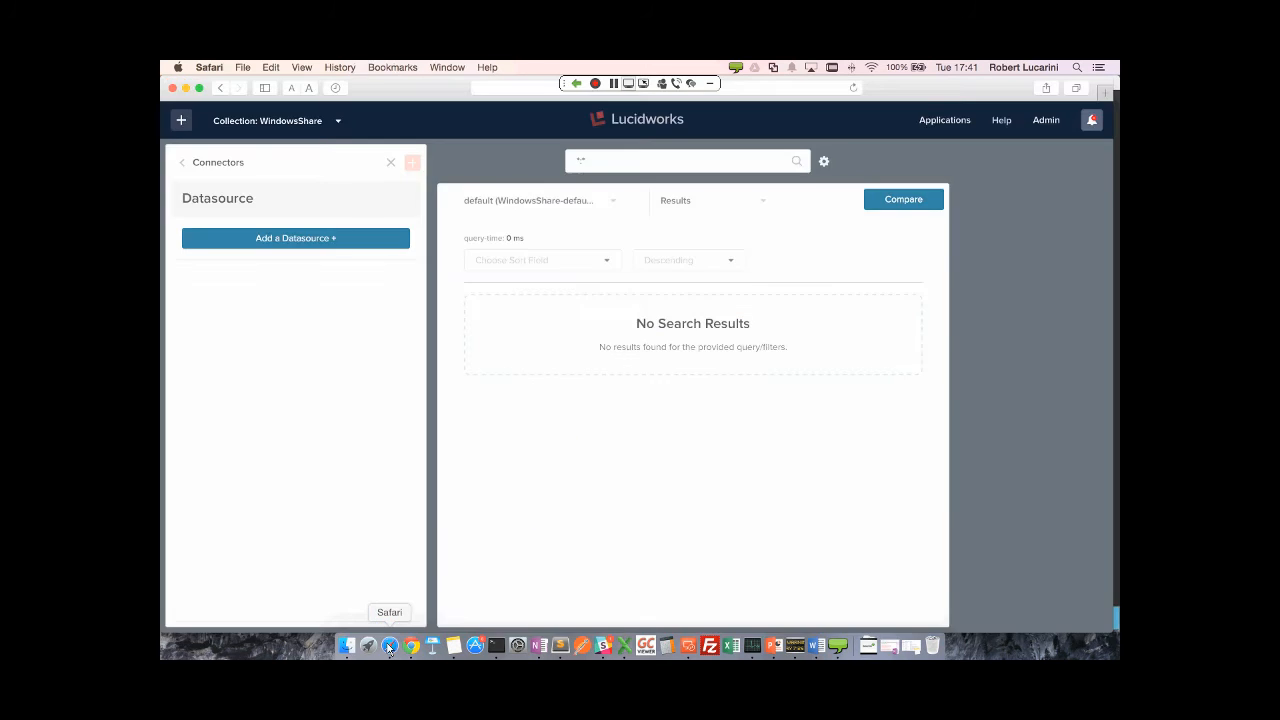
- Add a Windows Share datasource from the Filesystem category
double_click(302, 243)
left_click(303, 248)
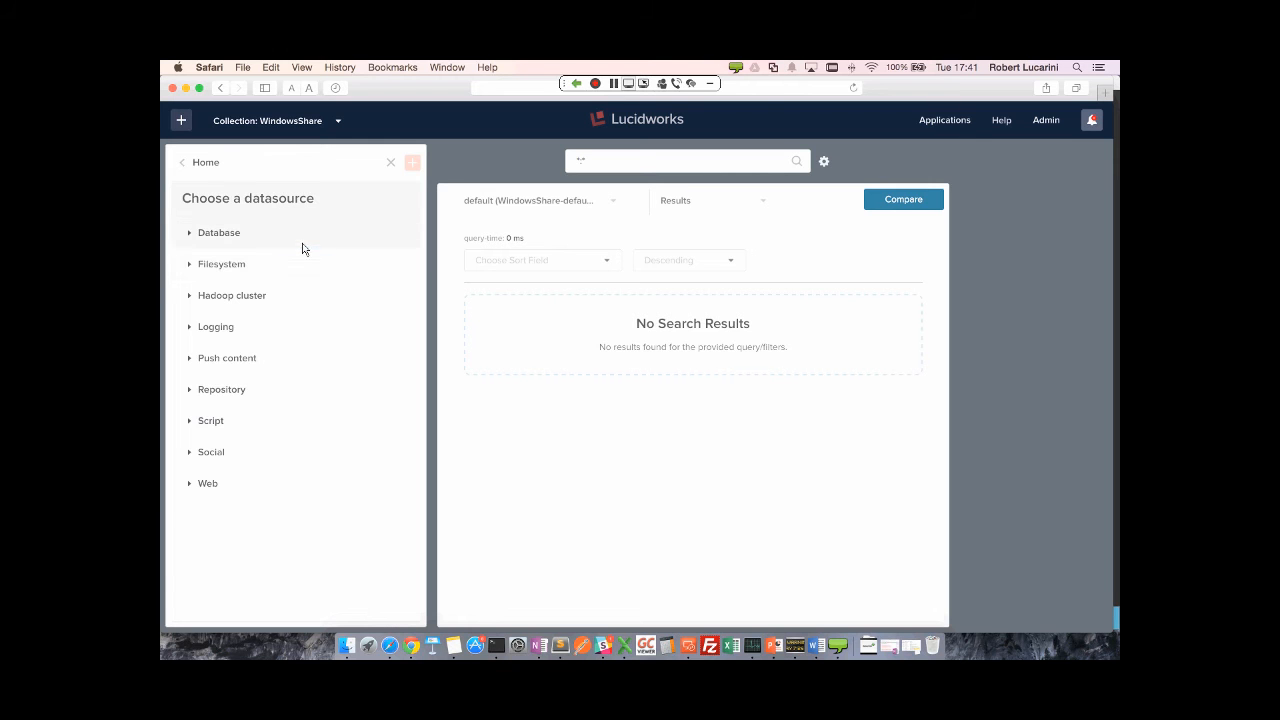
left_click(224, 264)
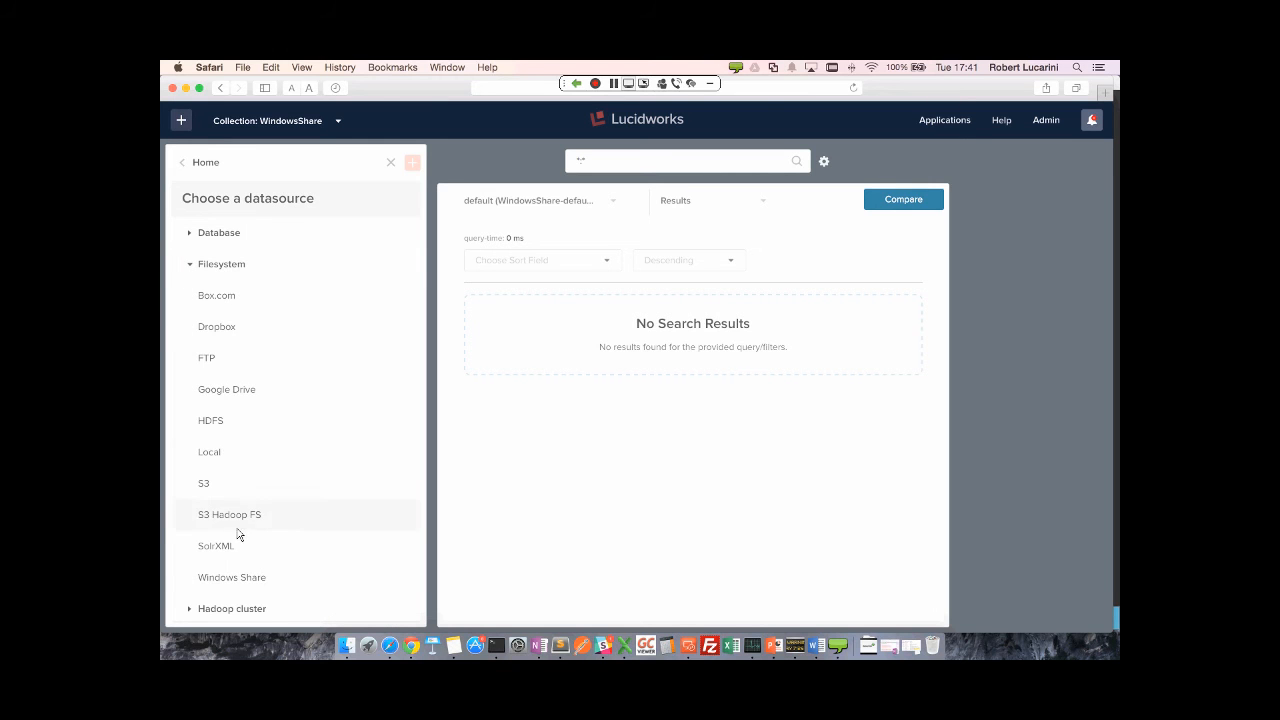
left_click(229, 580)
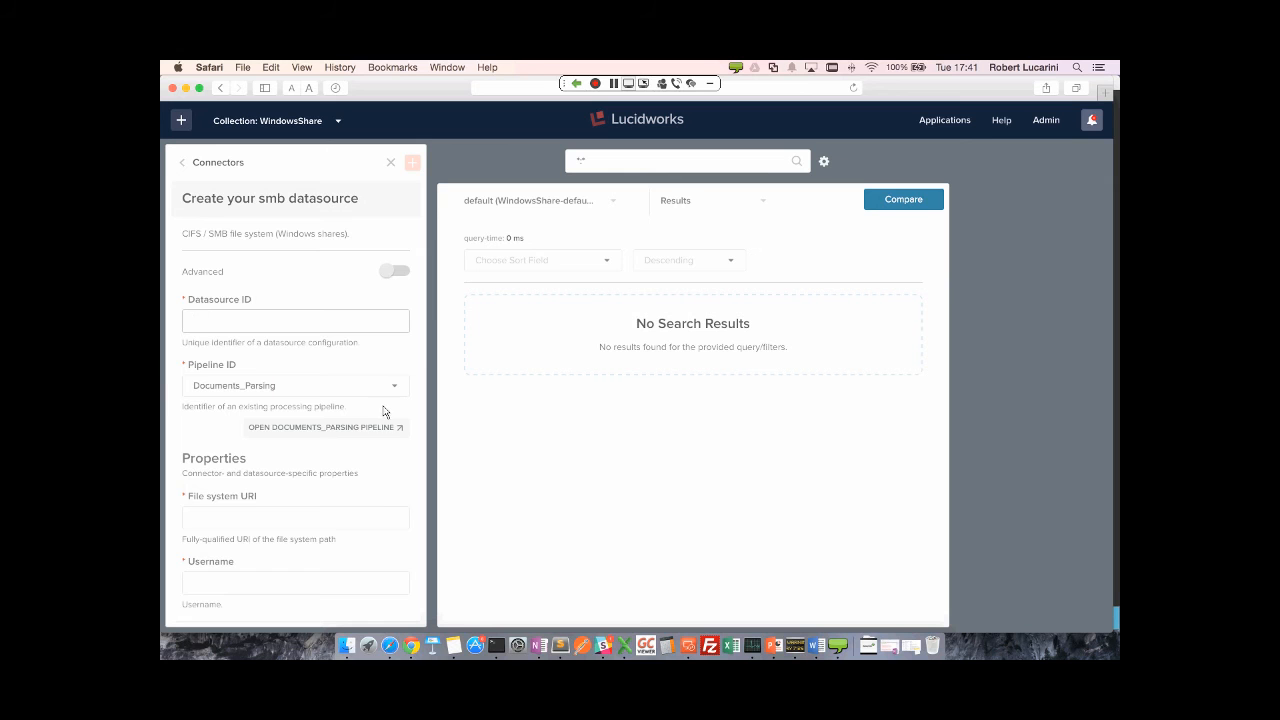
- Show the advanced settings and set the Datasource ID to win_ds
left_click(397, 272)
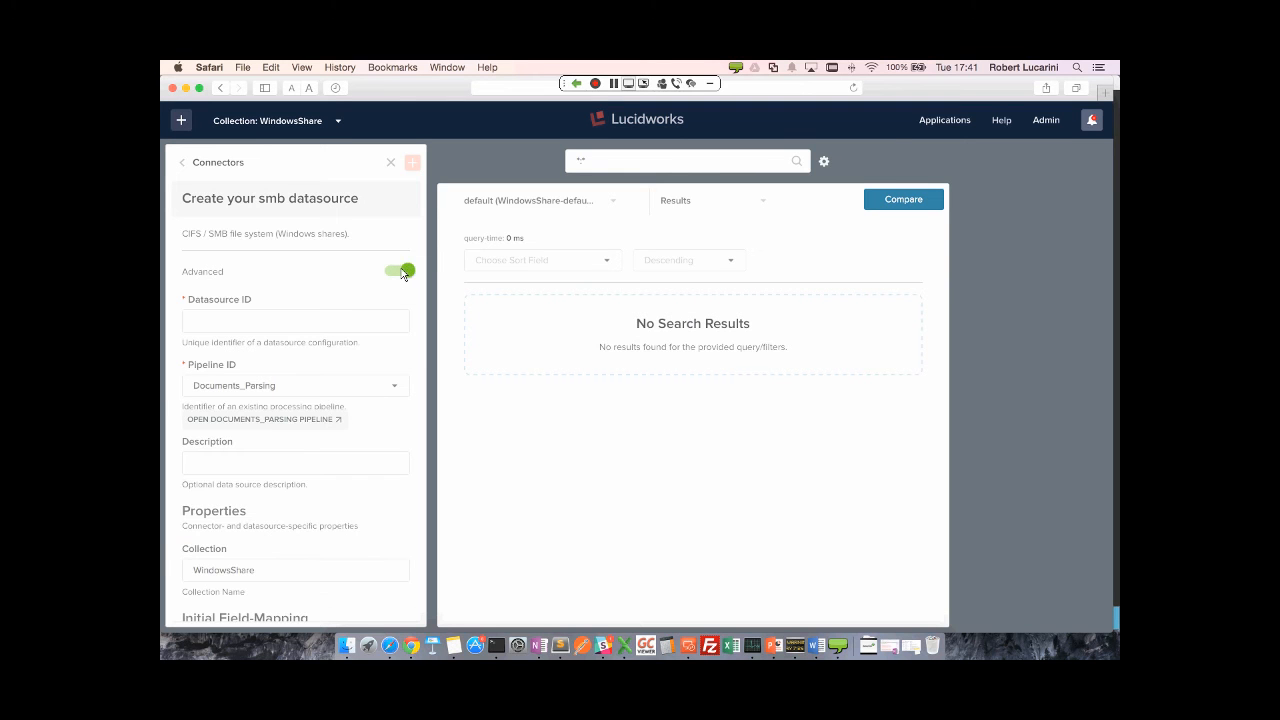
left_click(341, 321)
type("win_ds")
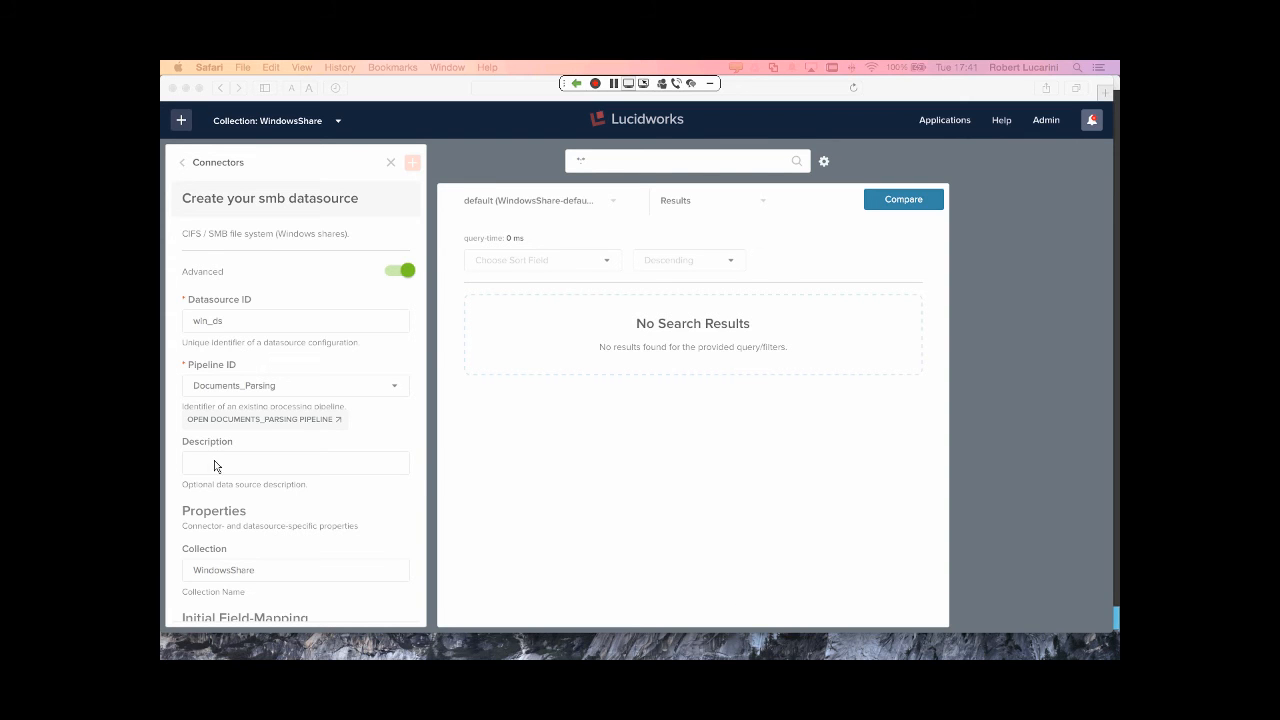
- Paste file://10.1.10.204/RL_share/ into the win_ds File system URI field
scroll(245, 465, "down", 4)
scroll(245, 465, "up", 3)
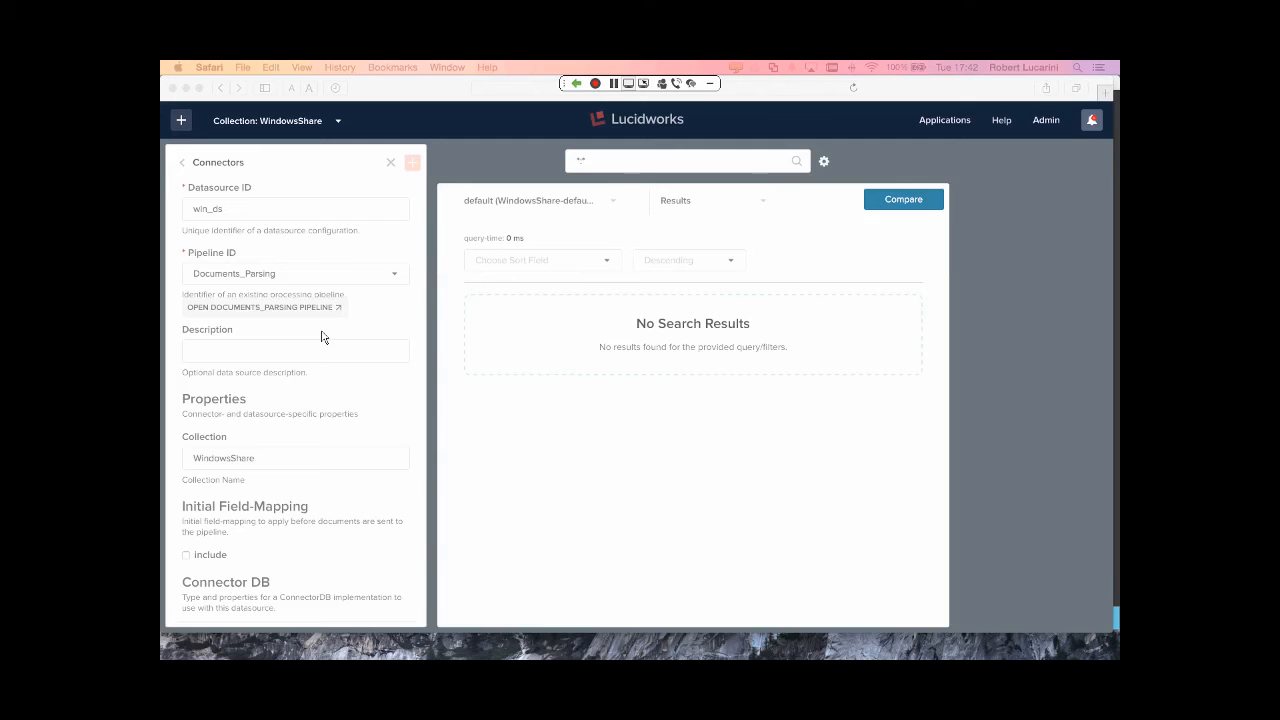
scroll(321, 337, "down", 5)
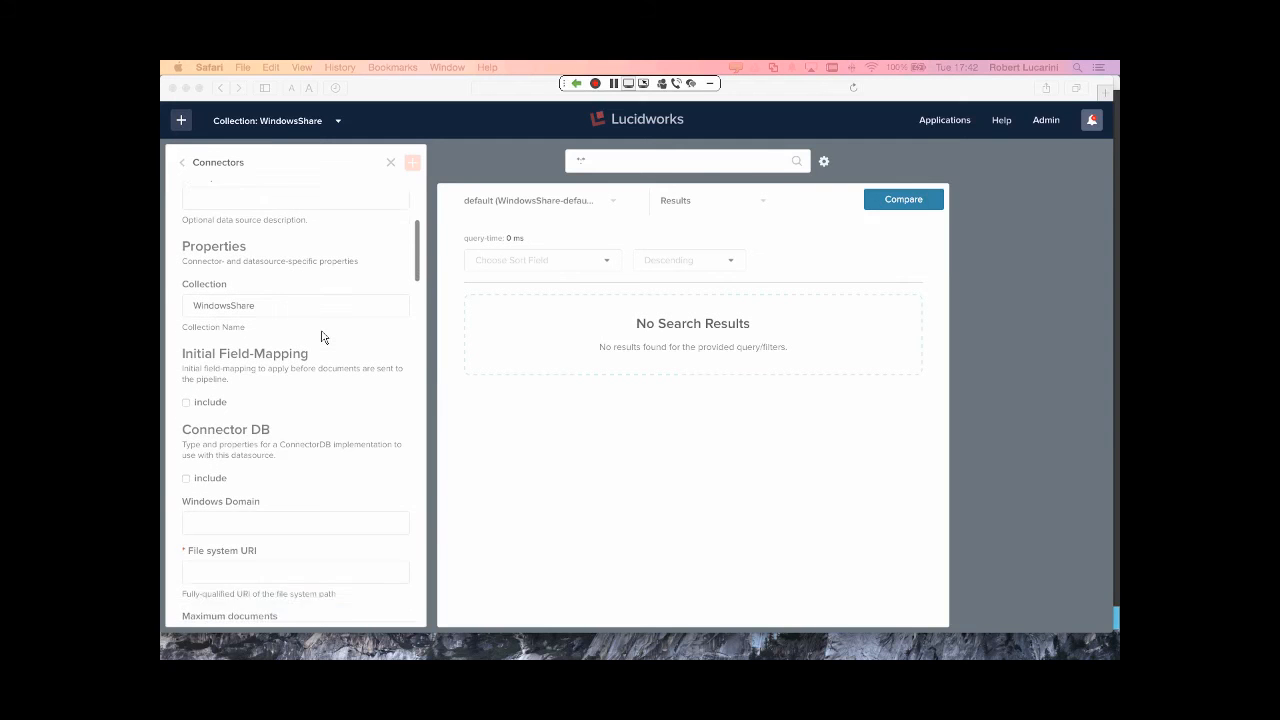
scroll(321, 337, "down", 7)
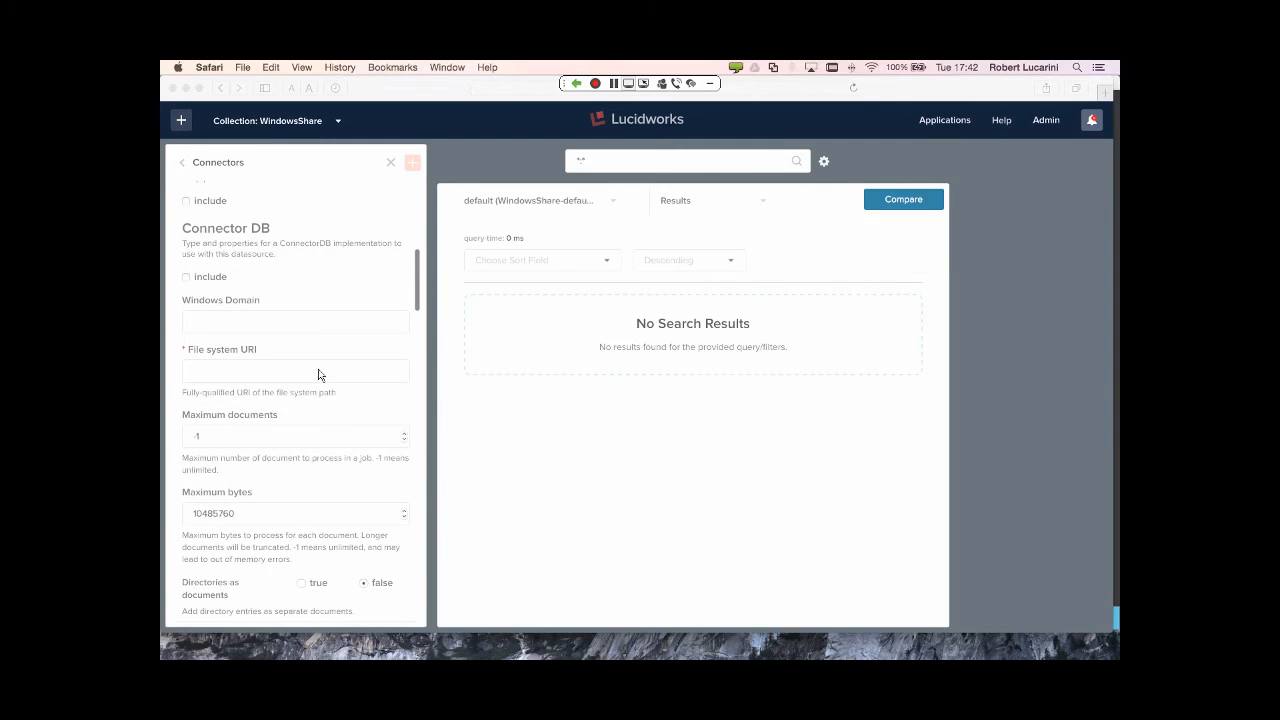
left_click(310, 367)
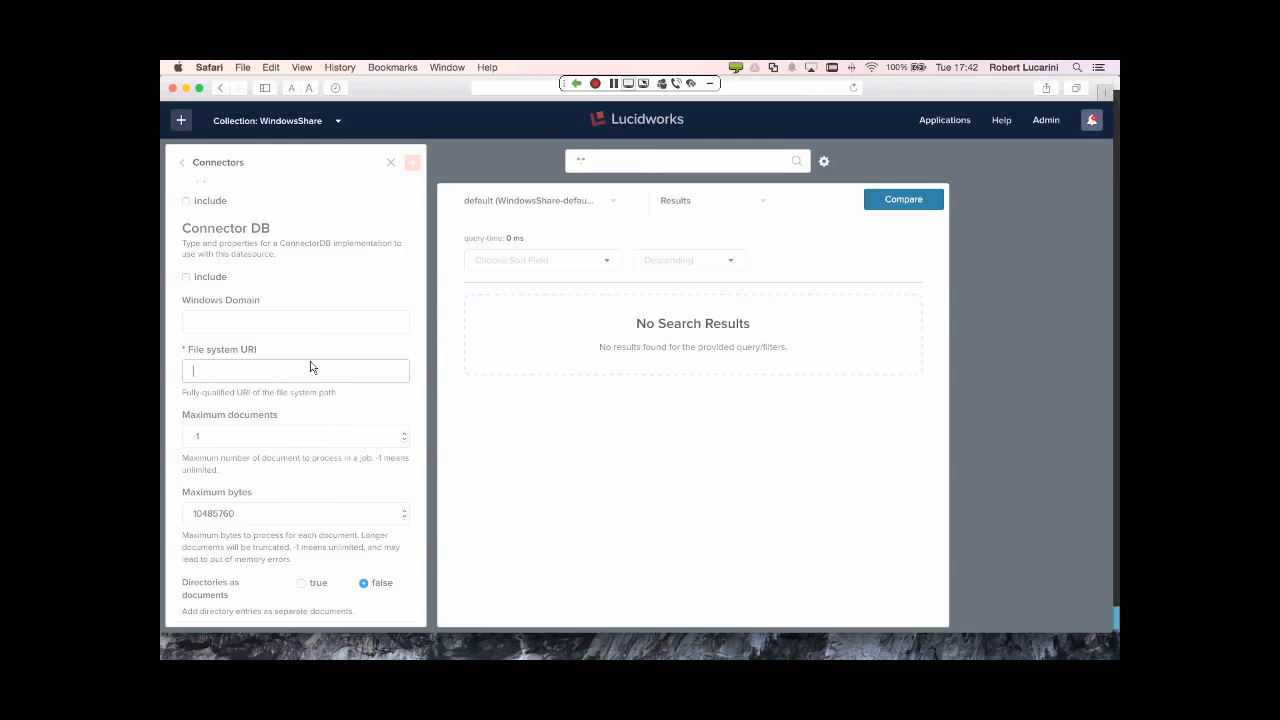
type("file://10.1.10.204/RL_share/")
scroll(318, 373, "down", 4)
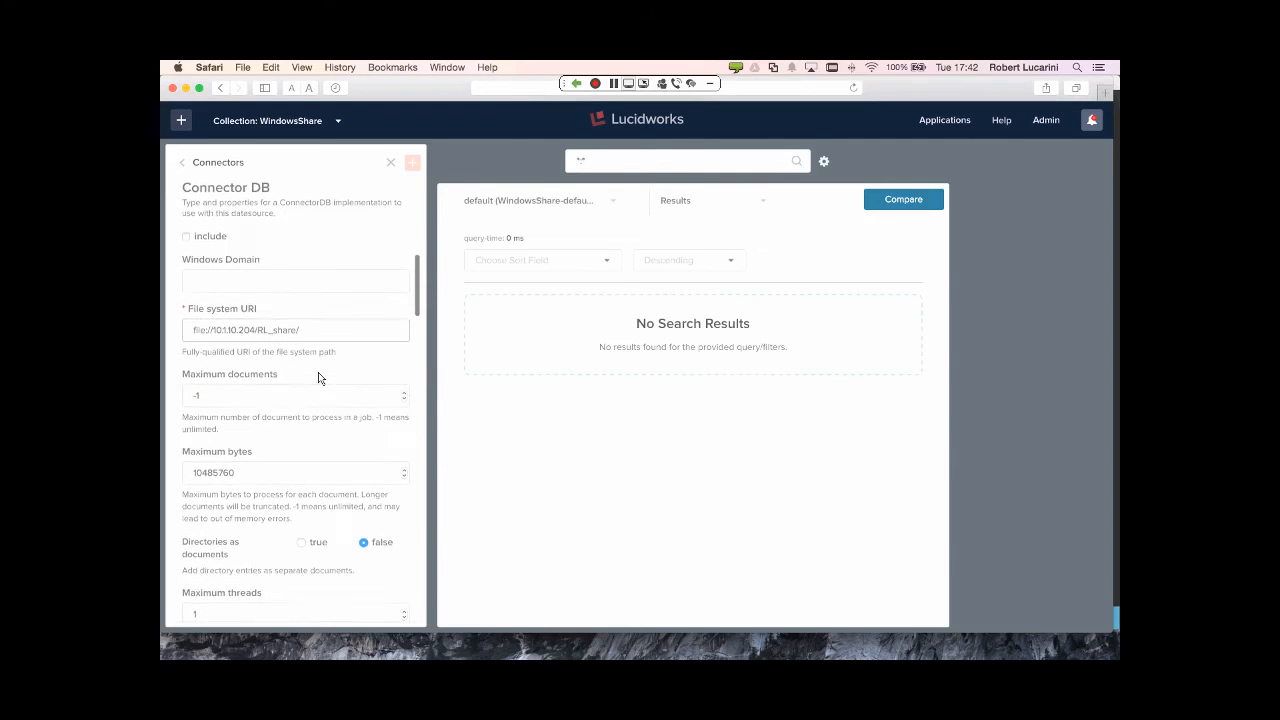
scroll(319, 376, "down", 9)
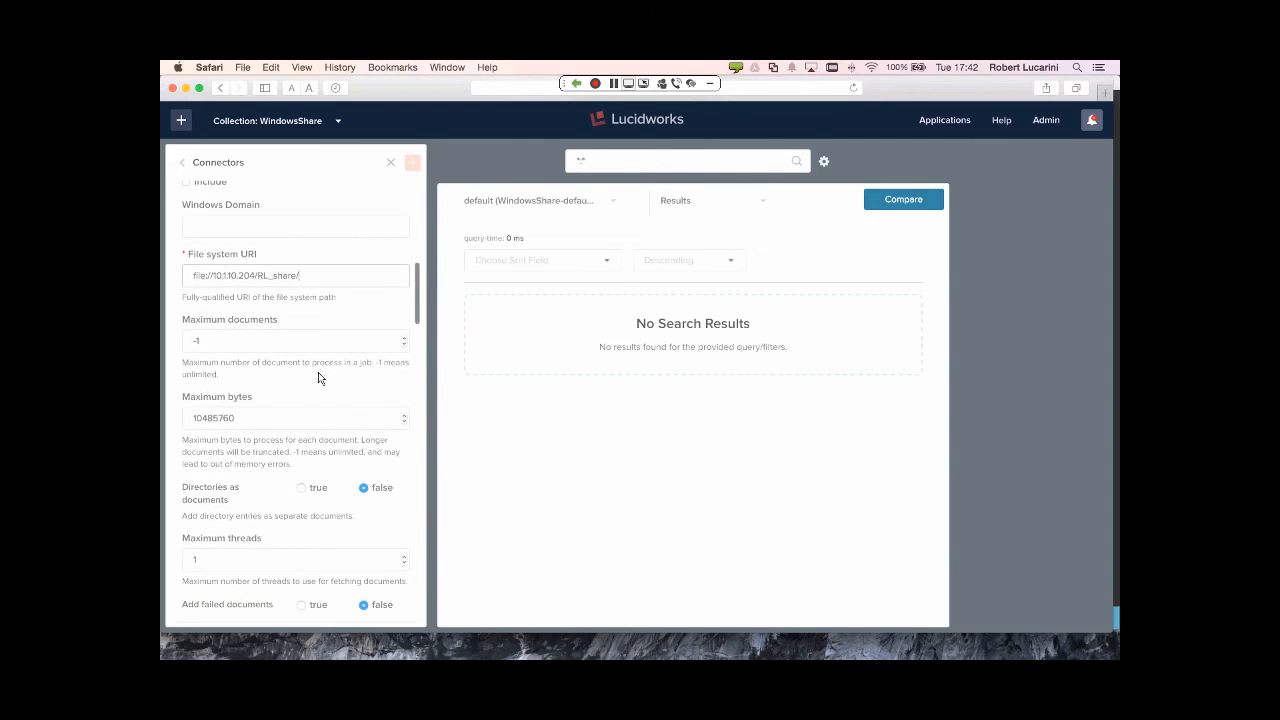
scroll(318, 376, "down", 5)
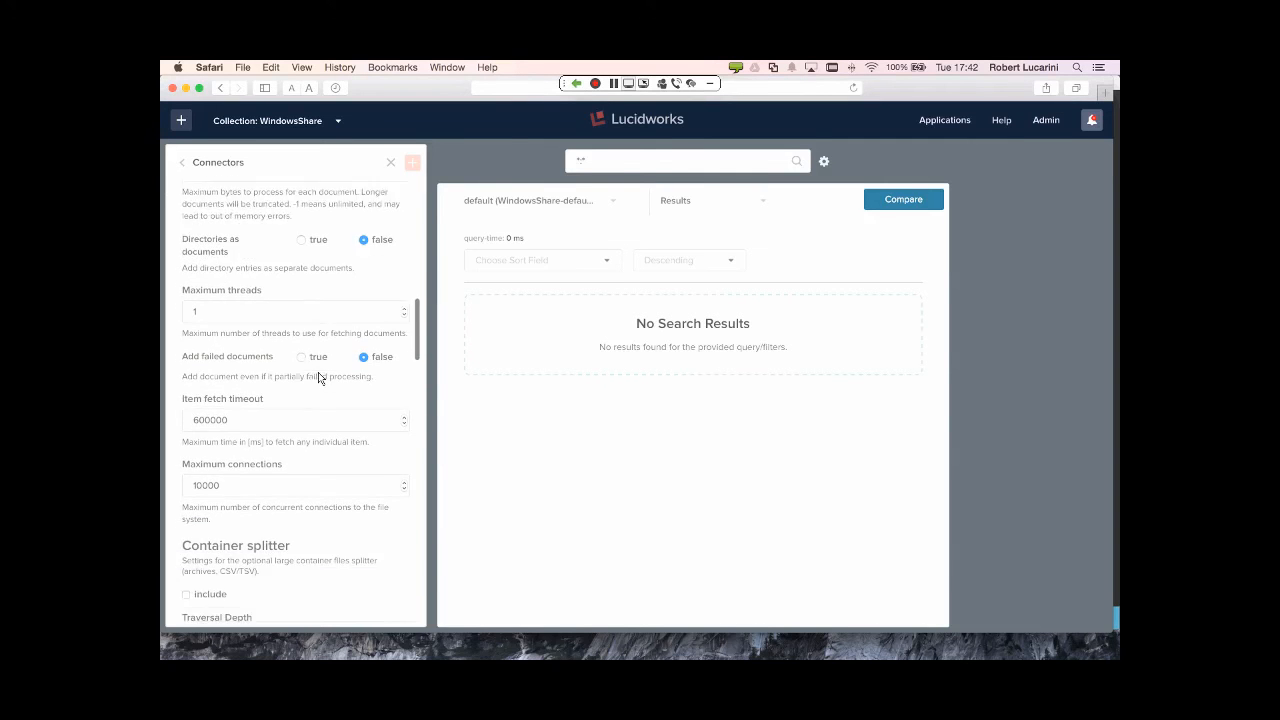
scroll(318, 377, "down", 17)
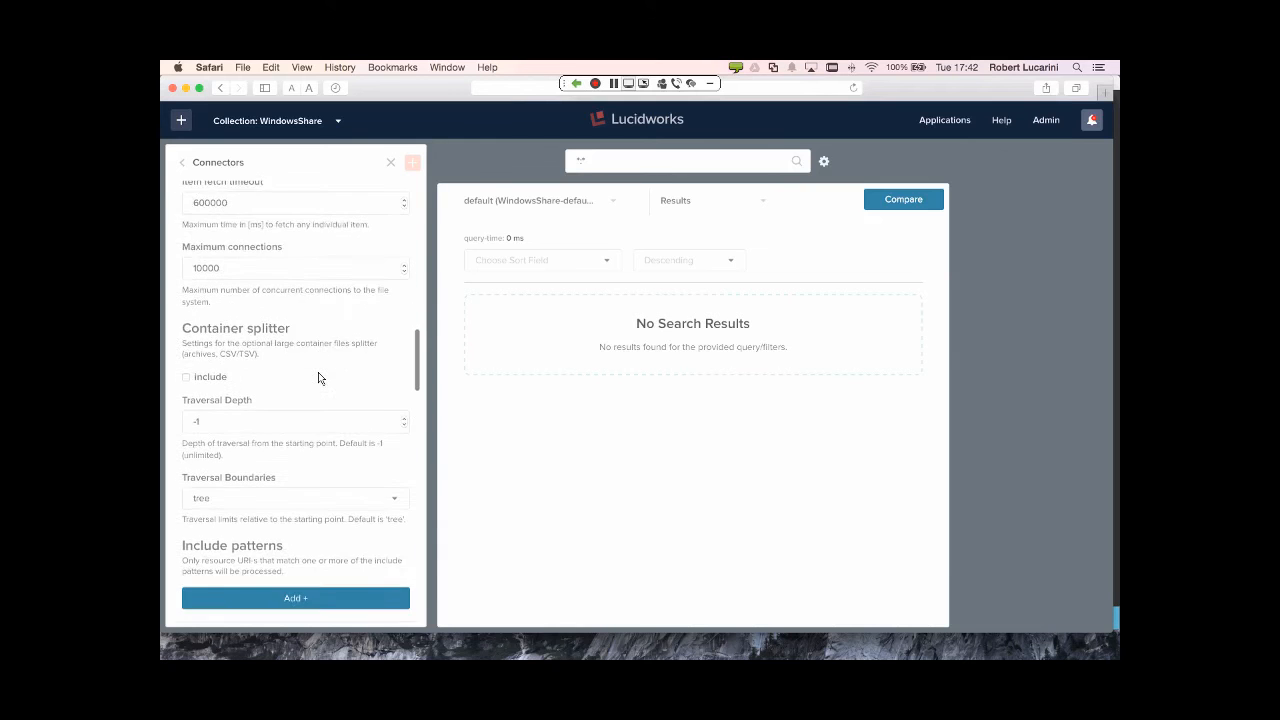
scroll(318, 378, "down", 17)
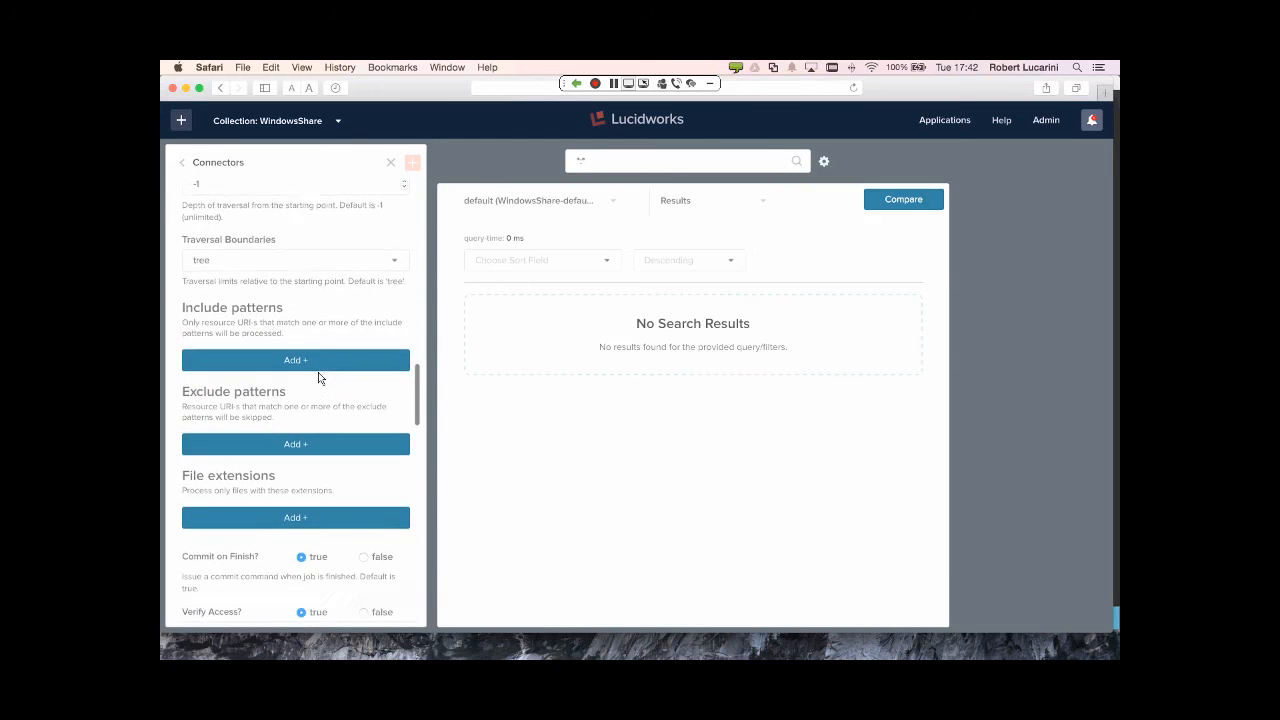
- Enter the share account's username and pasted password, and set Security trimming to true
left_click(317, 338)
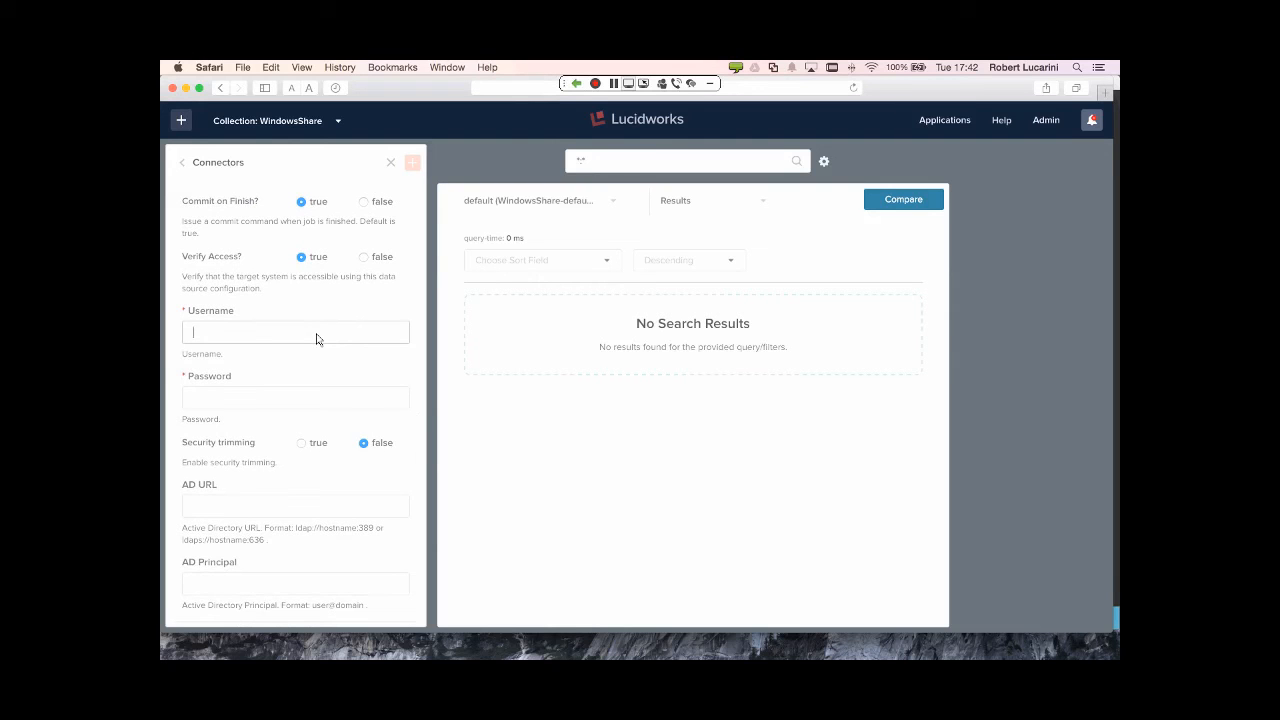
type("dev_admin")
key("super+Tab")
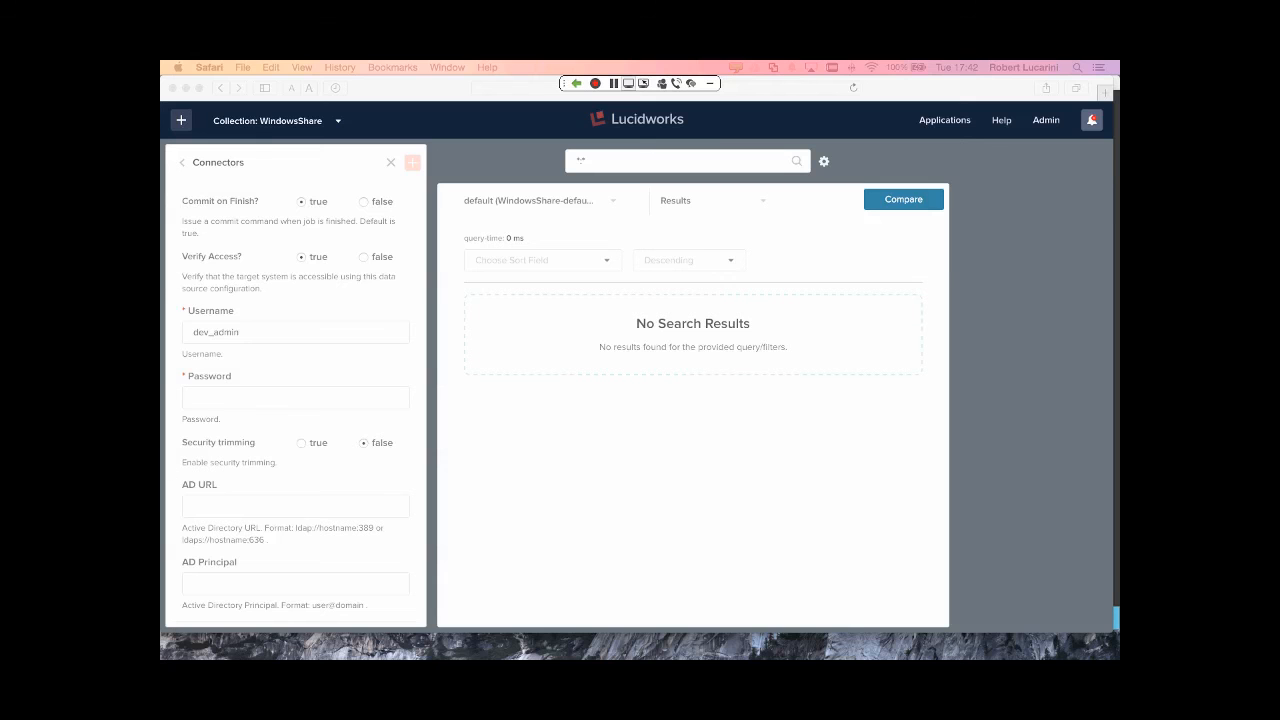
left_click(254, 402)
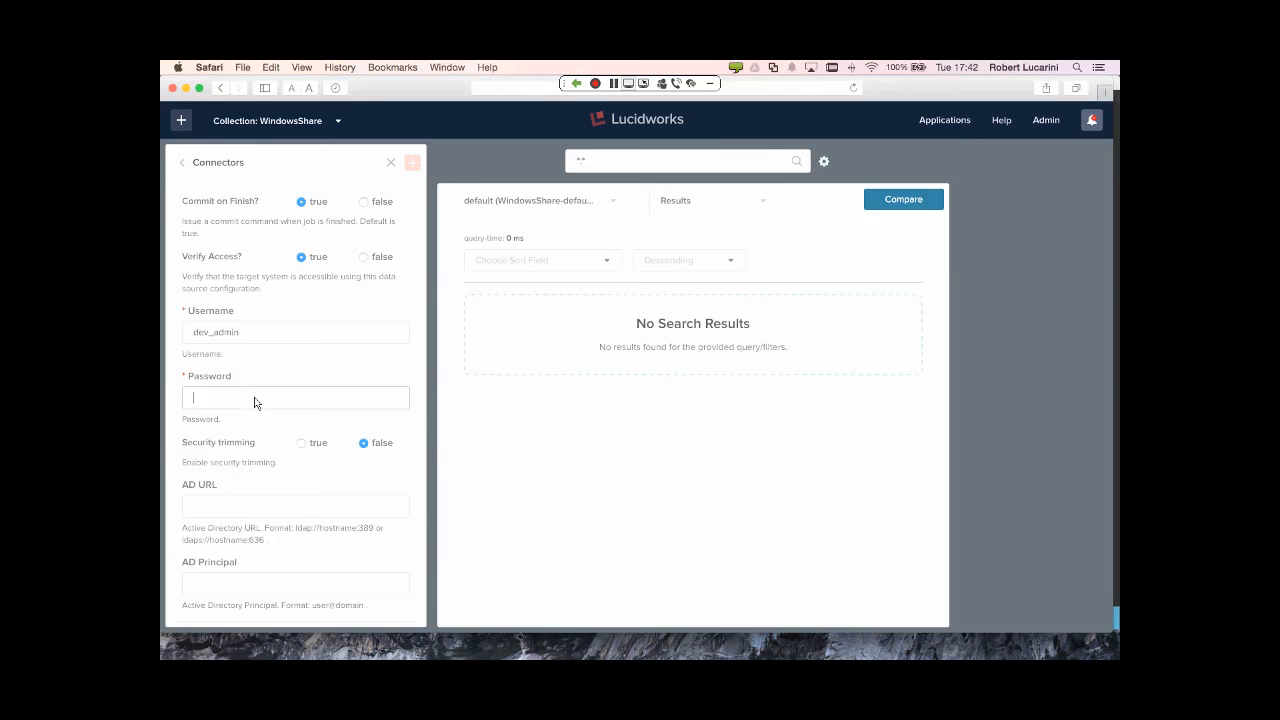
key("super+v")
scroll(286, 428, "down", 2)
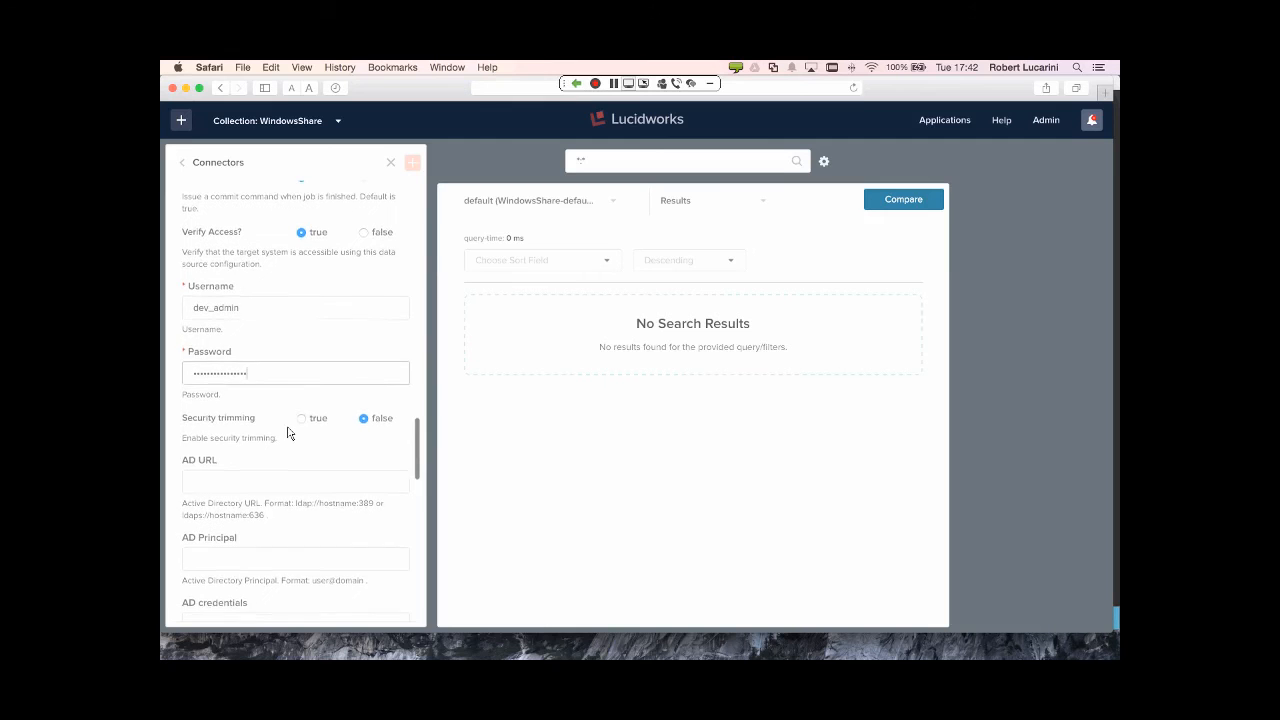
left_click(300, 419)
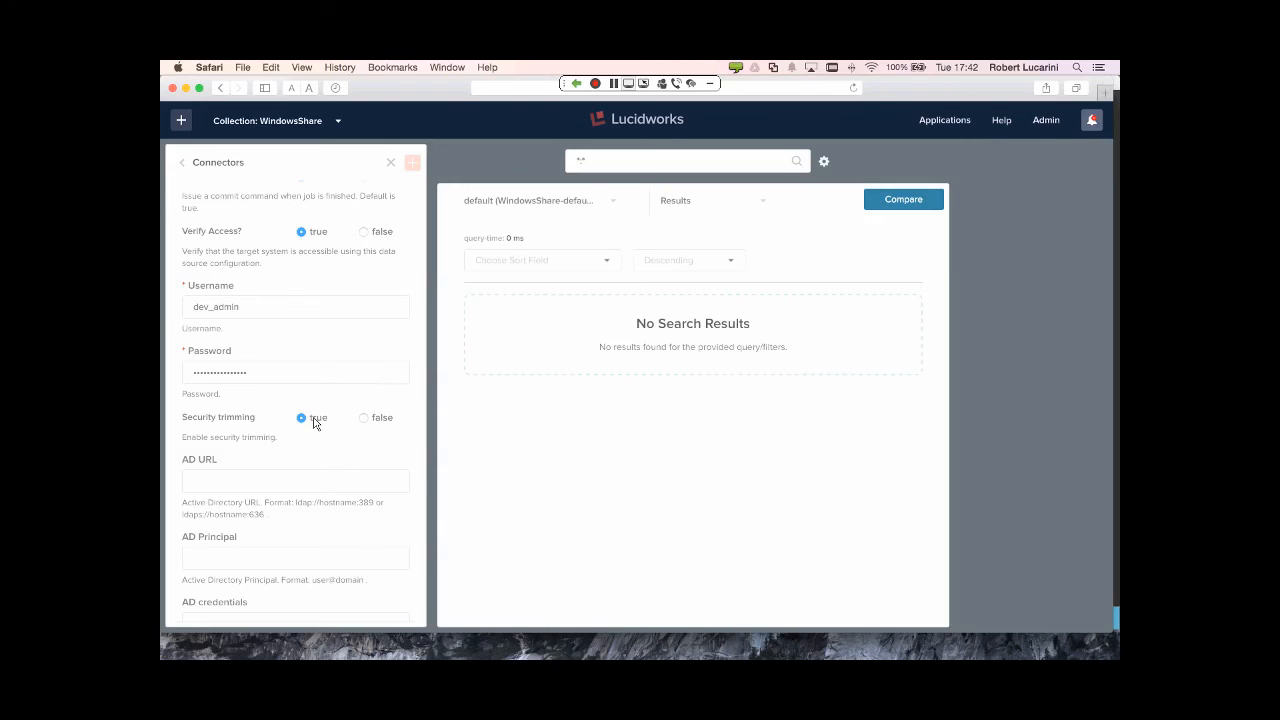
- Paste ldap://10.1.10.204:389 into the AD URL field
scroll(313, 423, "down", 2)
scroll(313, 423, "down", 4)
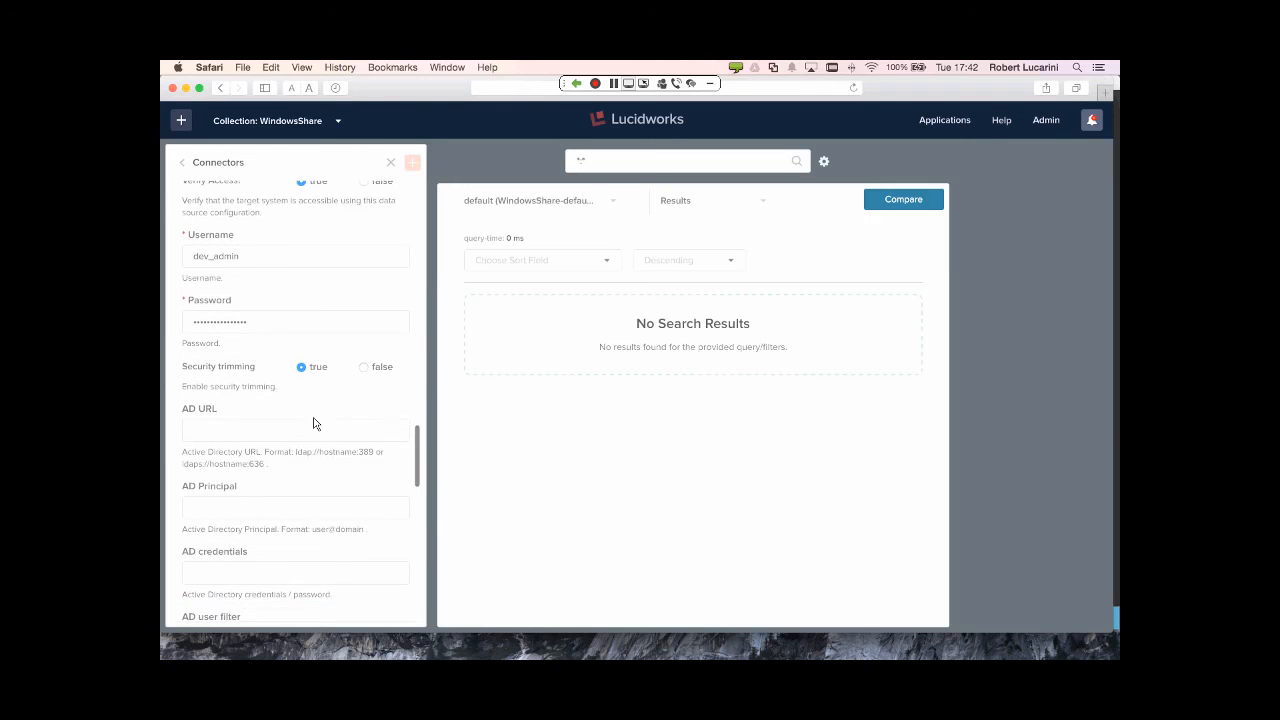
left_click(313, 423)
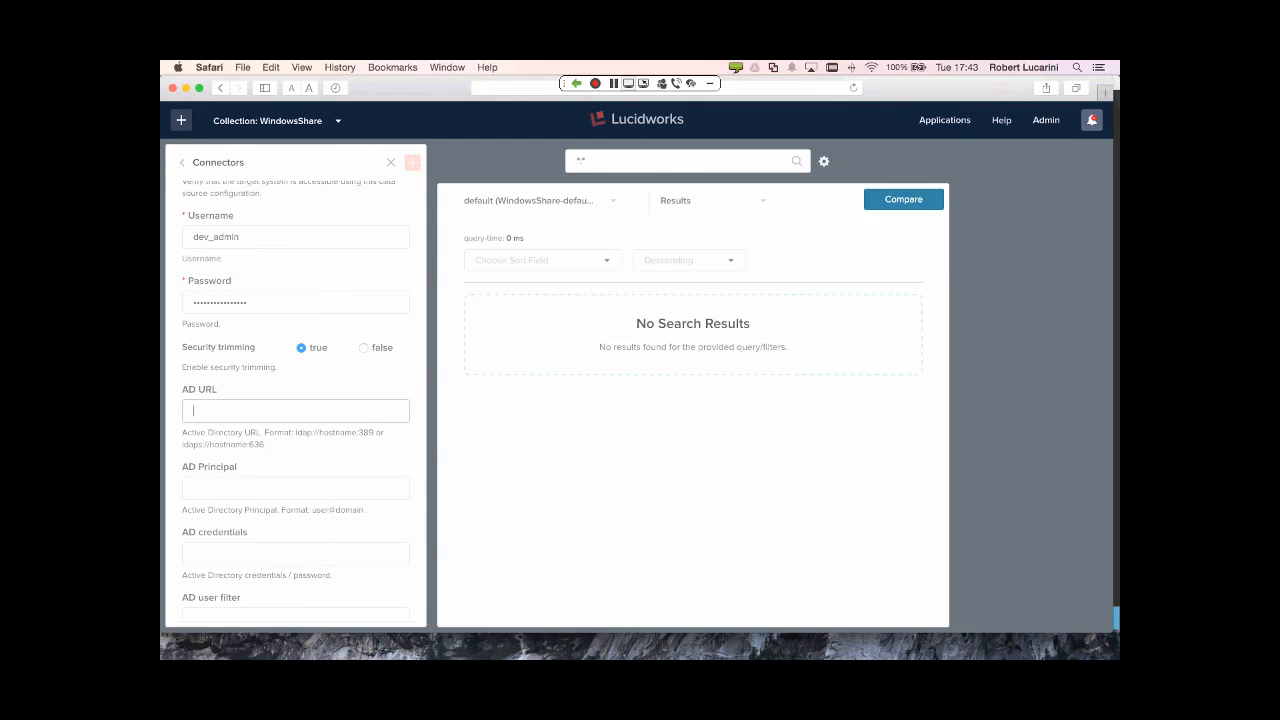
key("super+Tab")
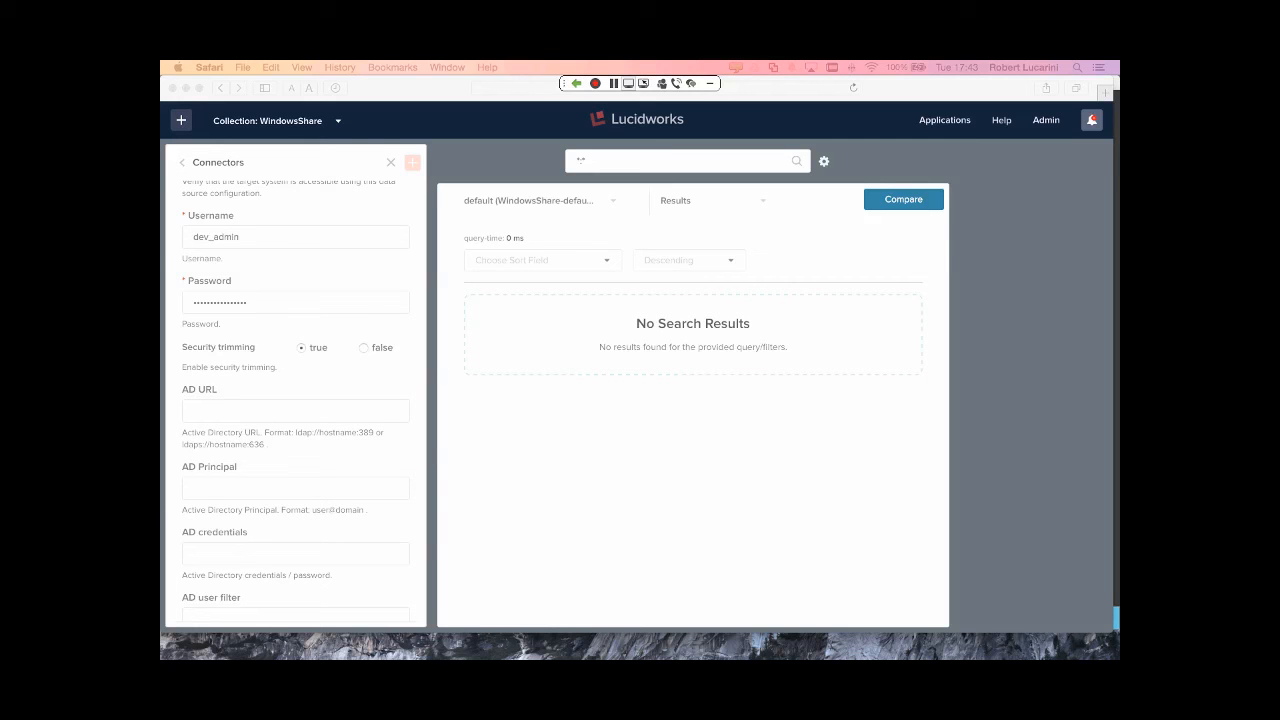
left_click(360, 412)
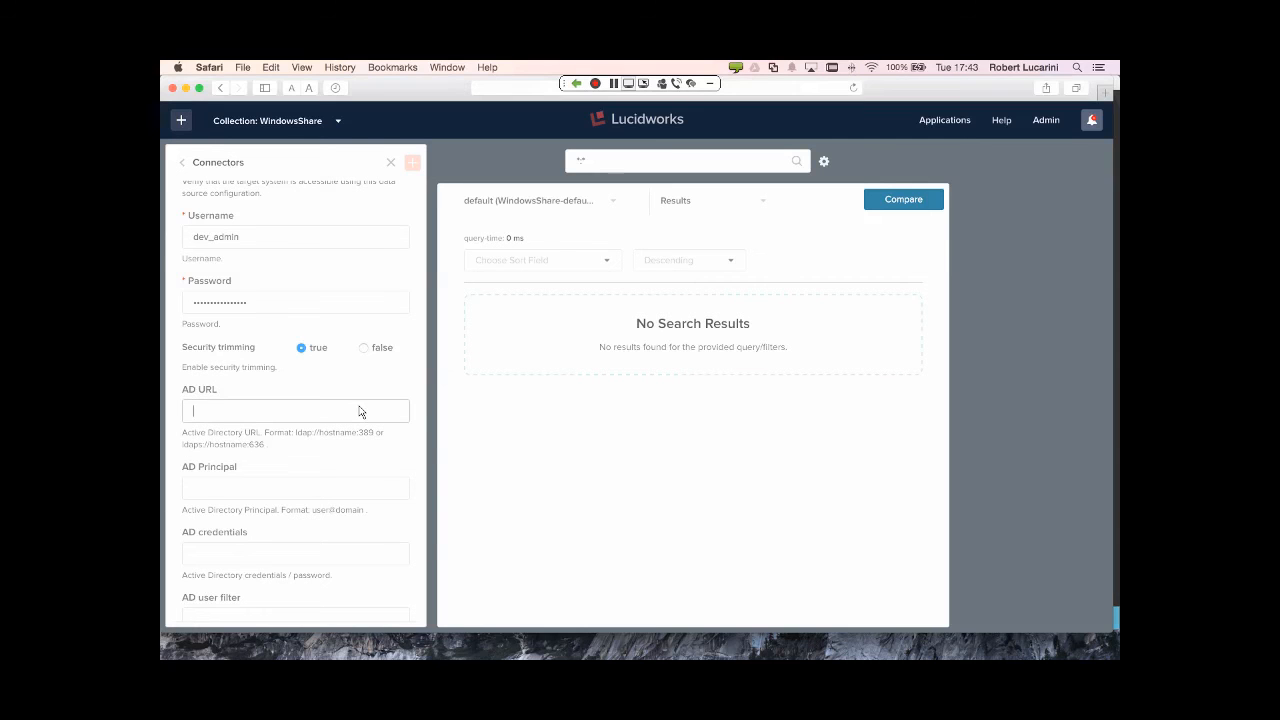
type("ldap://10.1.10.204:389")
- Paste the principal account into AD Principal and its password into AD credentials
scroll(351, 426, "down", 2)
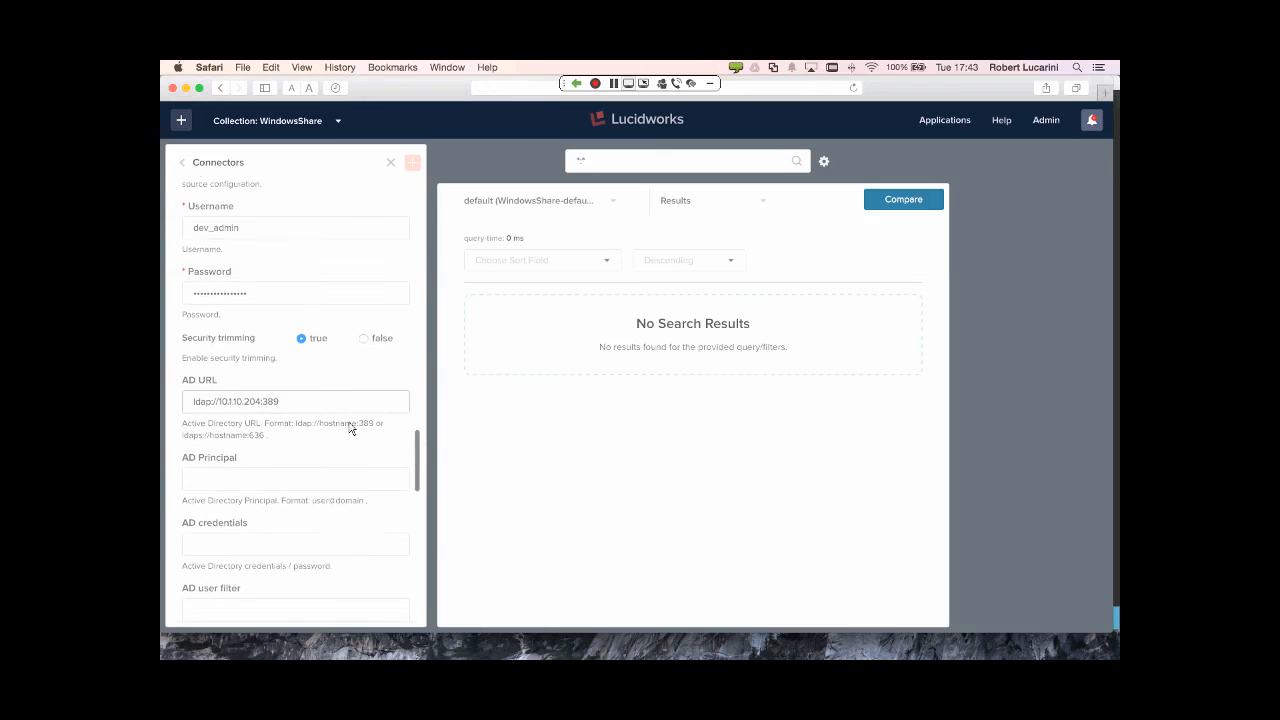
scroll(351, 428, "down", 1)
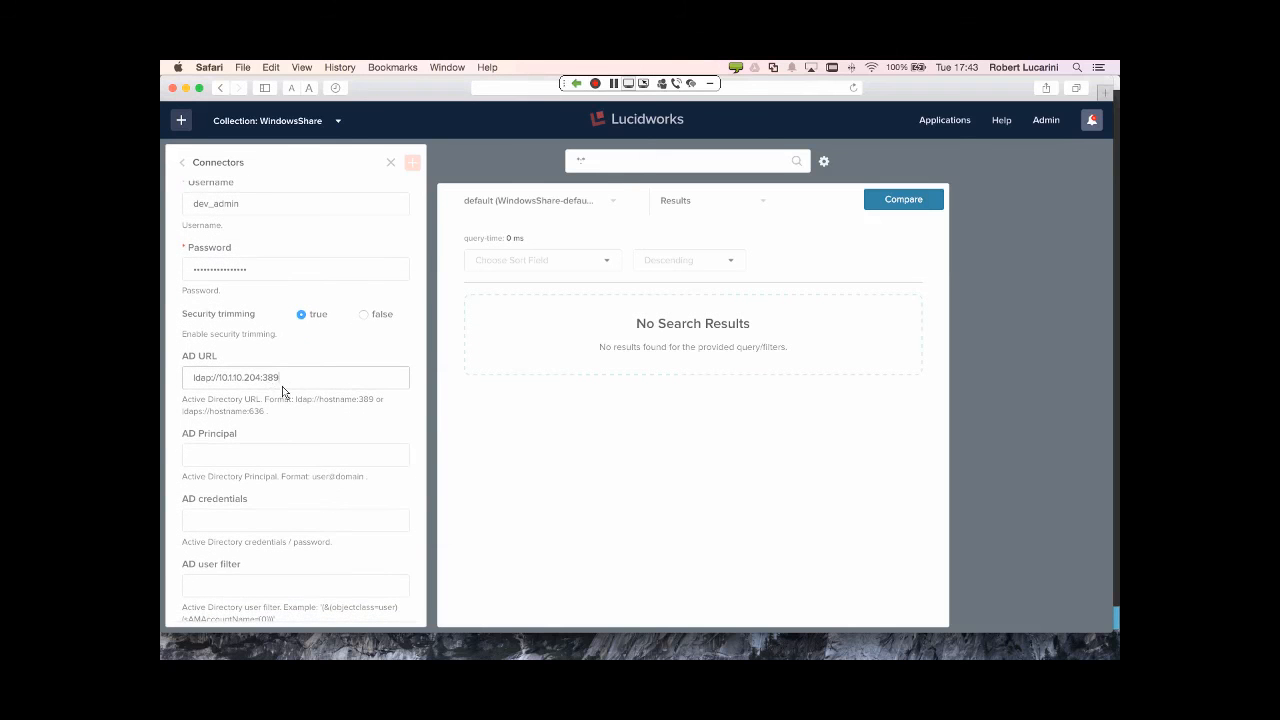
left_click(288, 452)
scroll(286, 446, "down", 1)
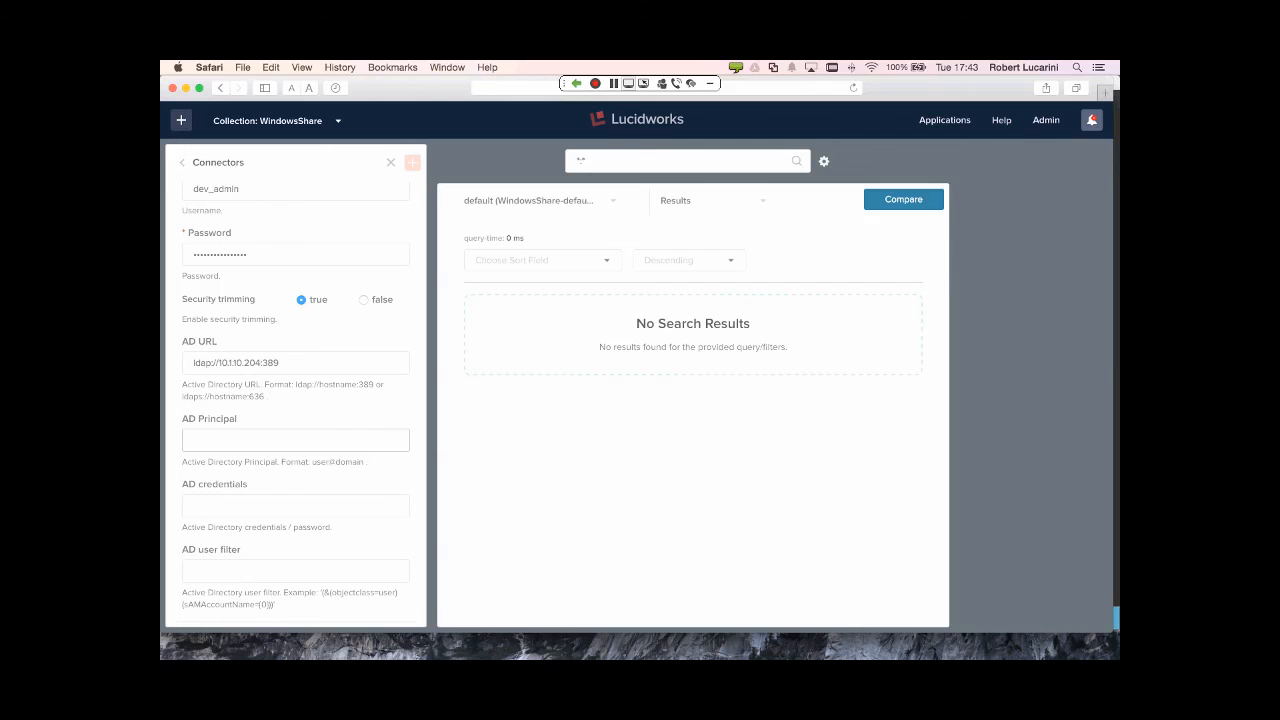
key("super+Tab")
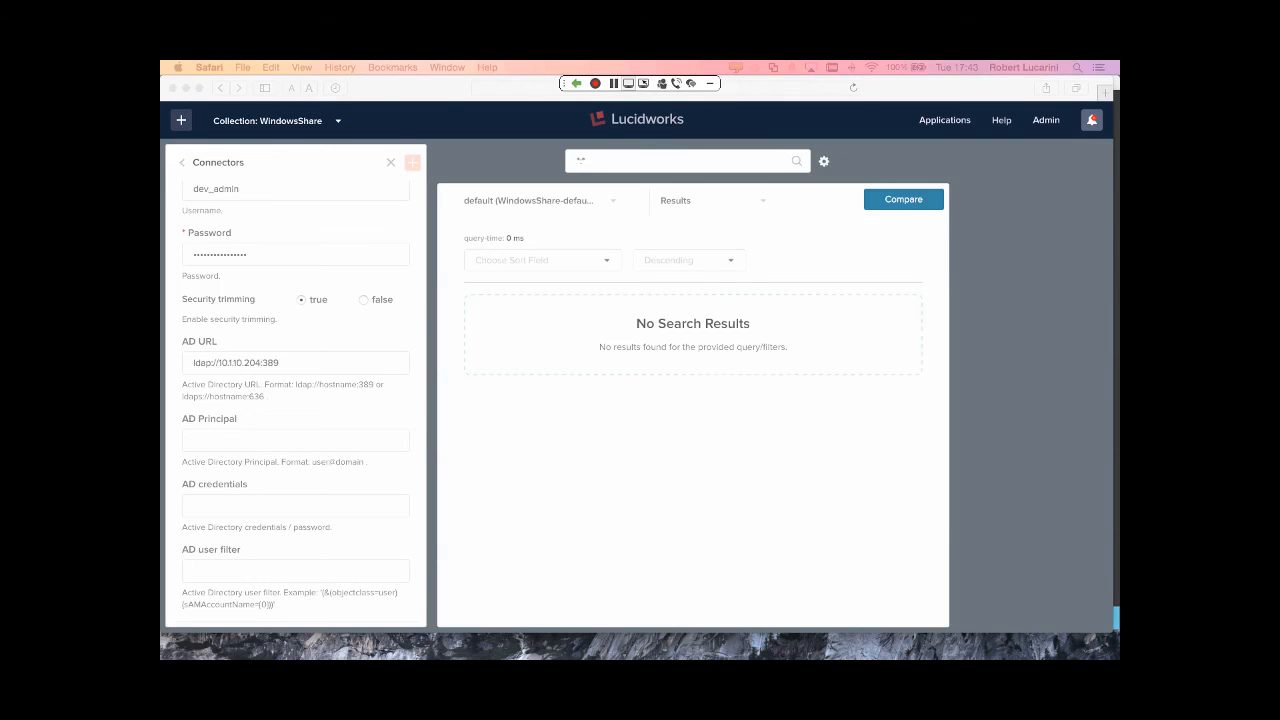
left_click(395, 445)
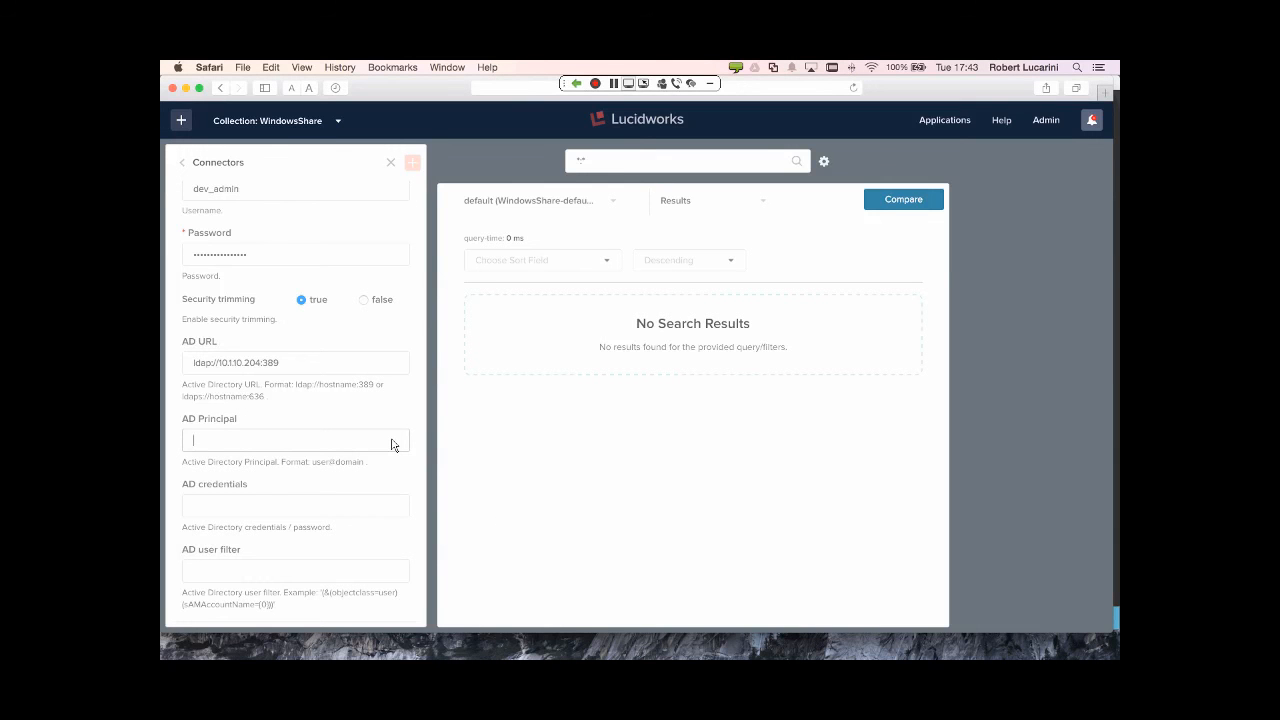
key("super+v")
key("super+Tab")
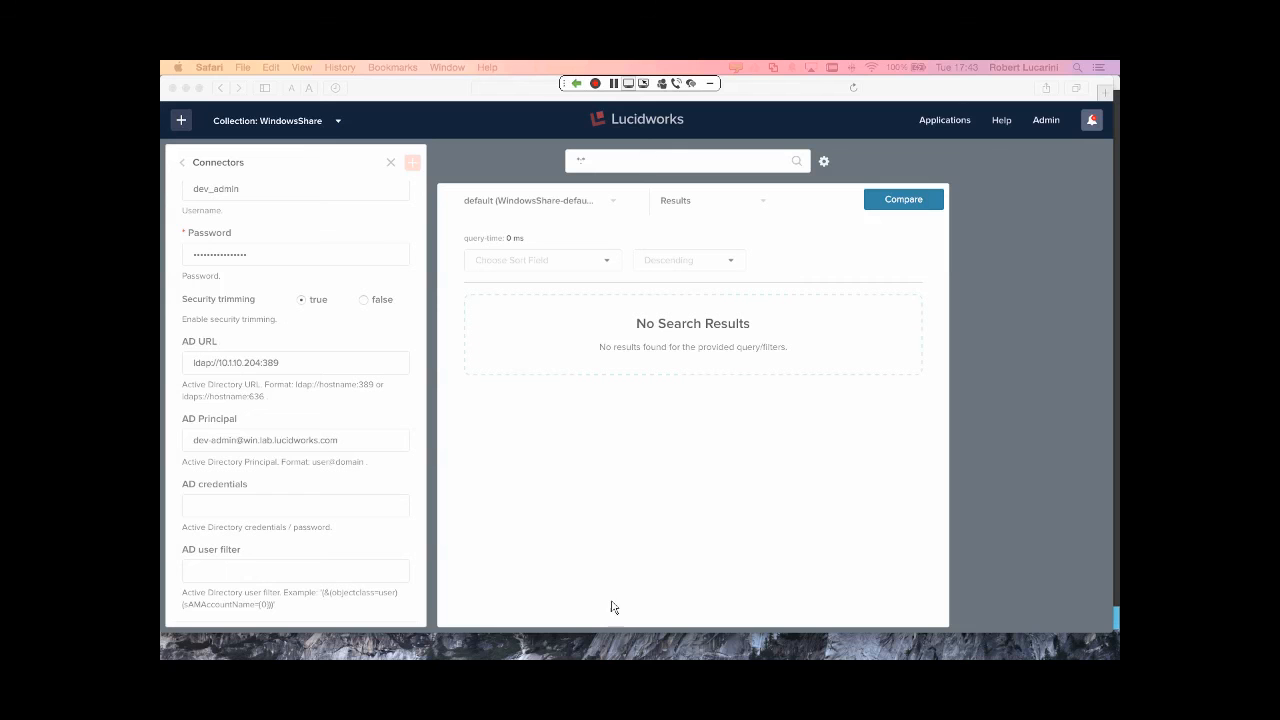
left_click(363, 512)
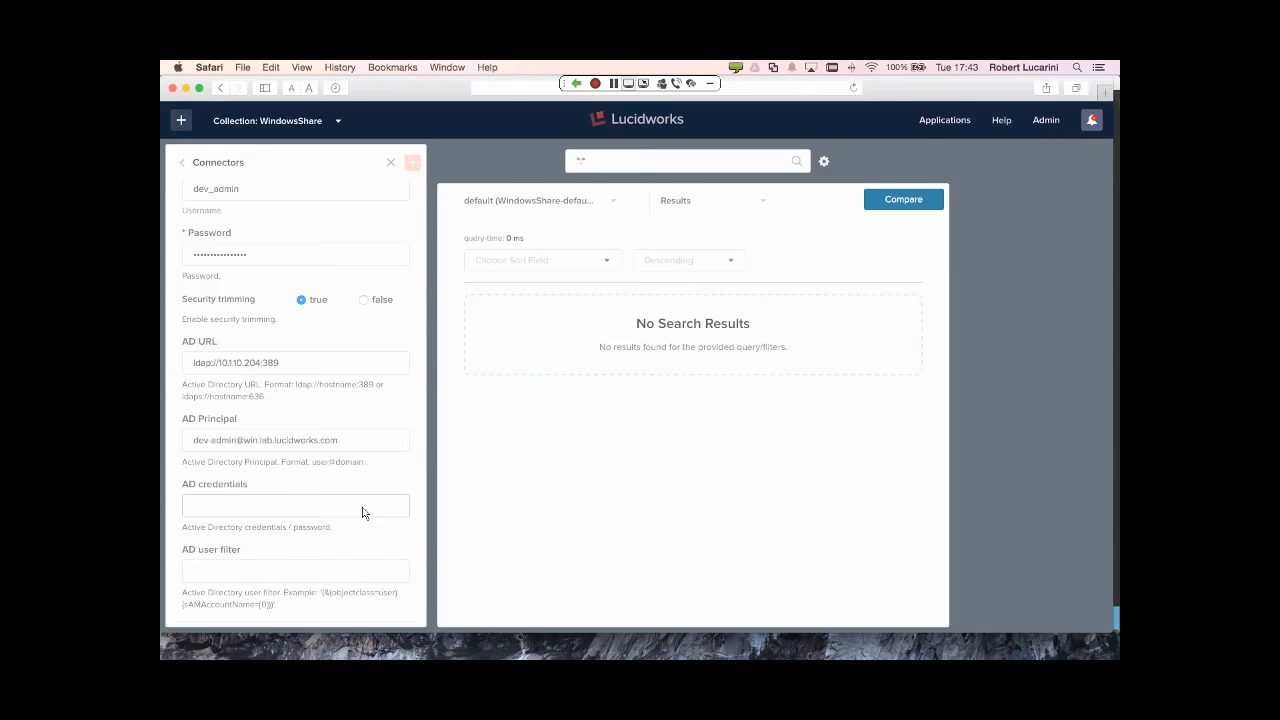
key("super+v")
left_click(352, 562)
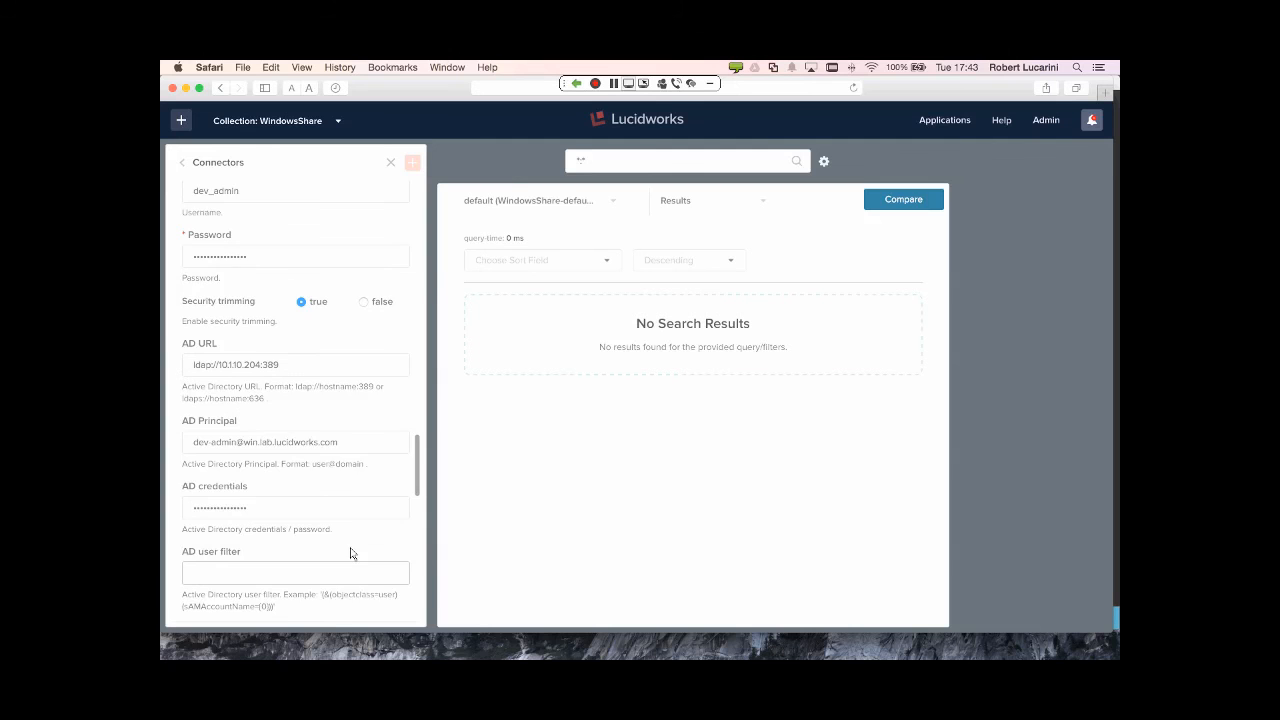
scroll(350, 553, "down", 3)
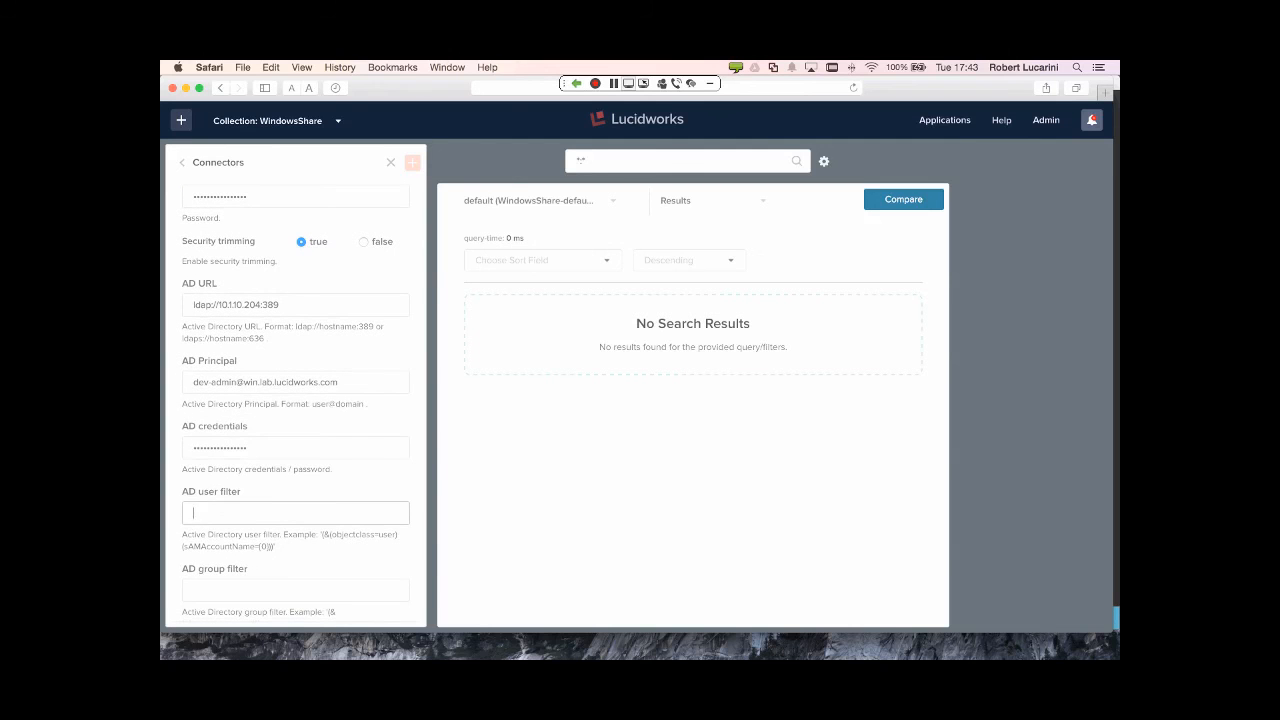
- Paste (&(objectclass=user)(sAMAccountName={0})) into the AD user filter field
key("super+Tab")
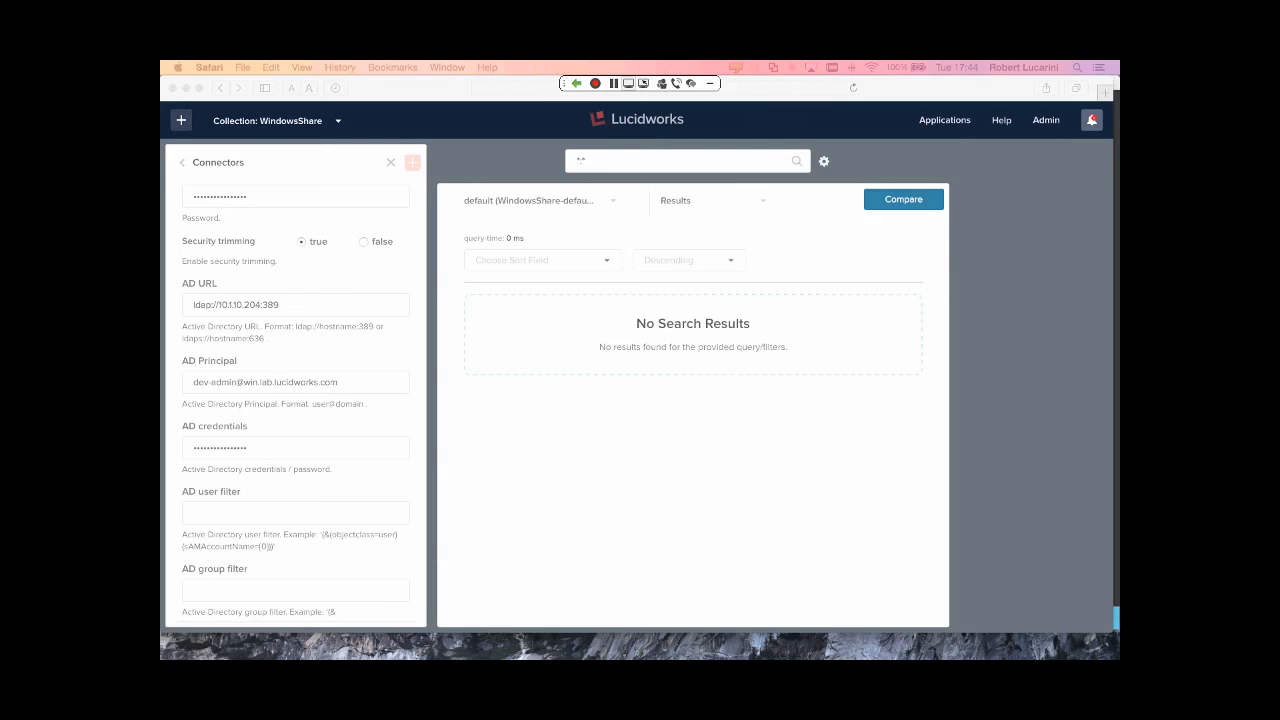
left_click(298, 521)
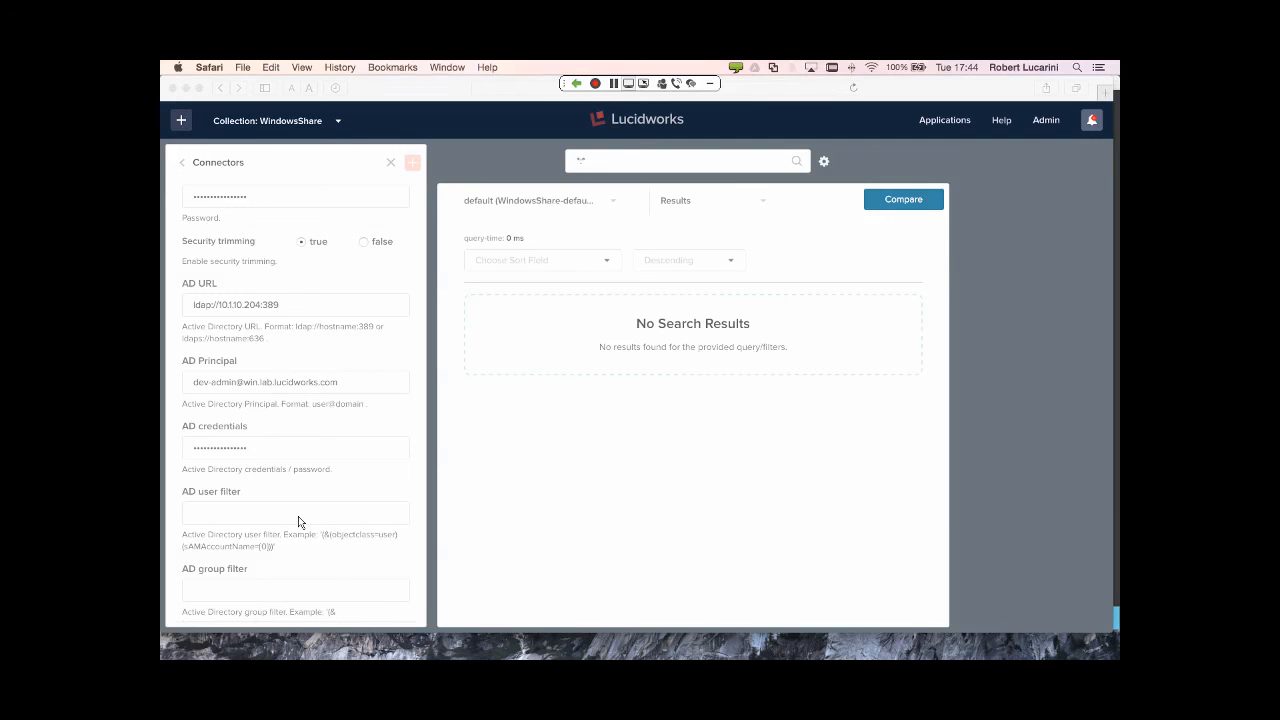
type("(&(objectclass=user)(sAMAccountName={0}))")
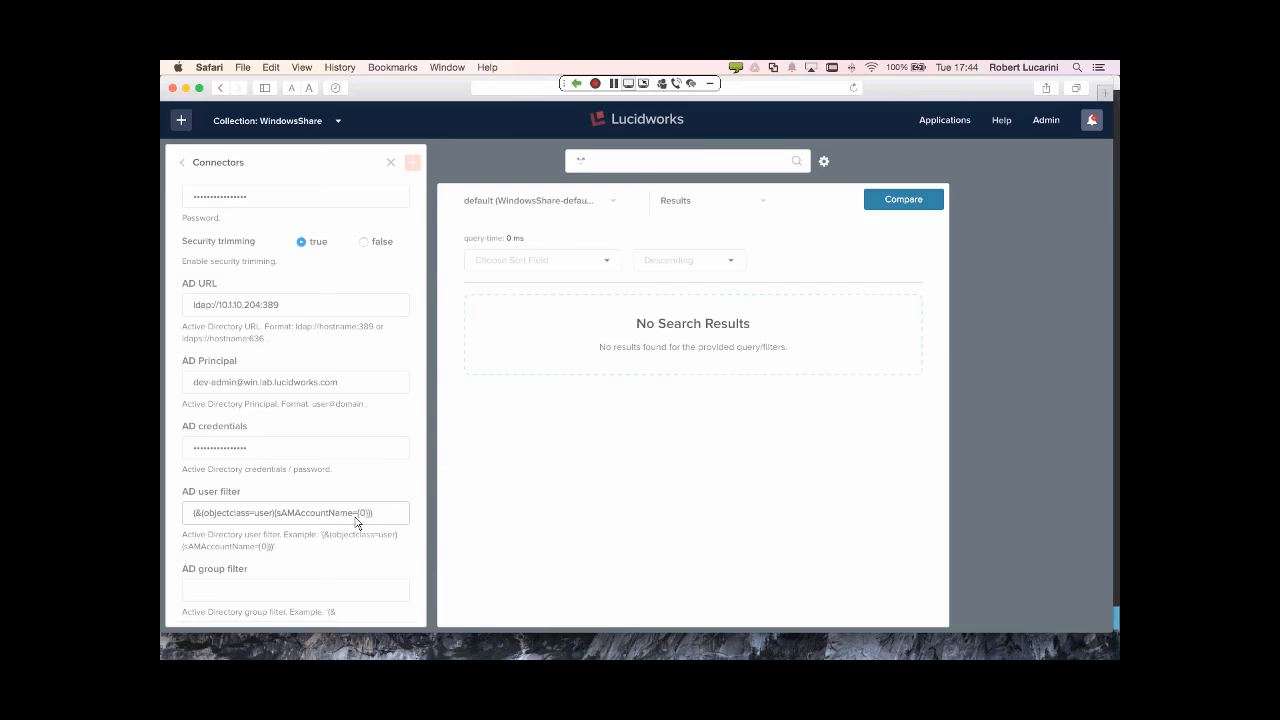
left_click_drag(370, 517, 360, 518)
left_click(363, 517)
- Save the datasource, which fails with a 400 logon-failure error
scroll(325, 489, "down", 2)
scroll(323, 489, "down", 4)
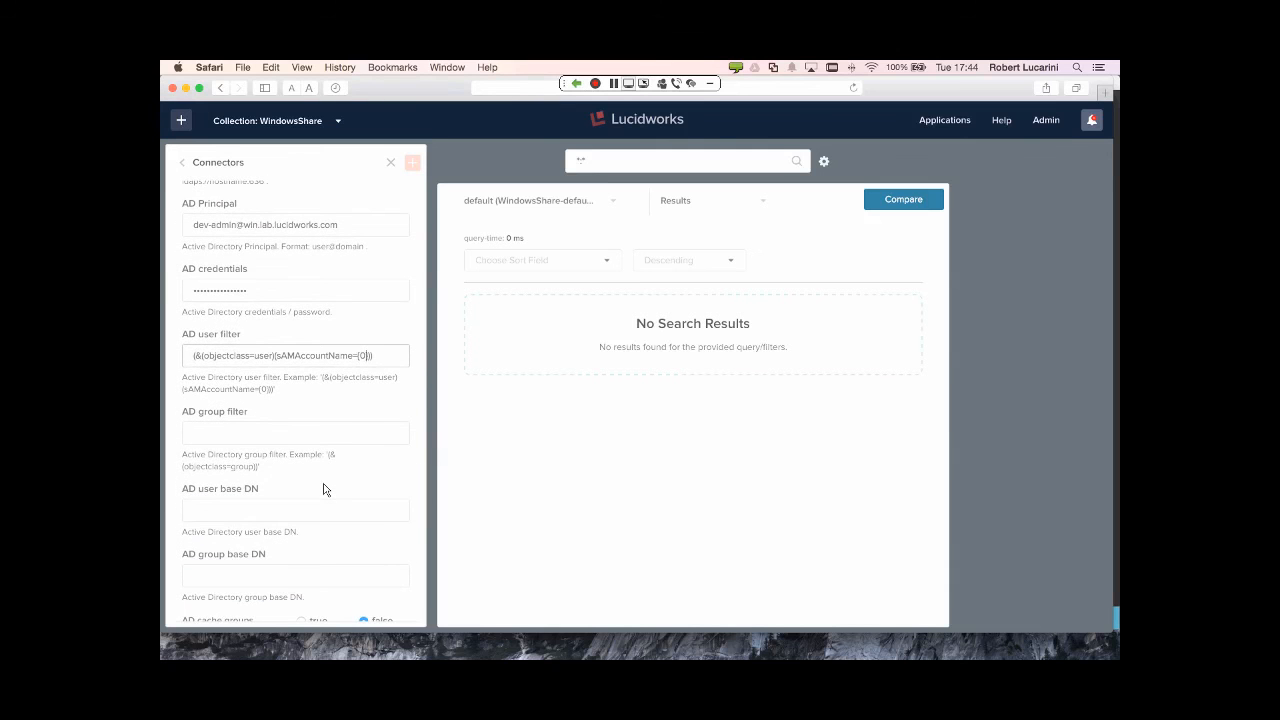
scroll(323, 489, "down", 10)
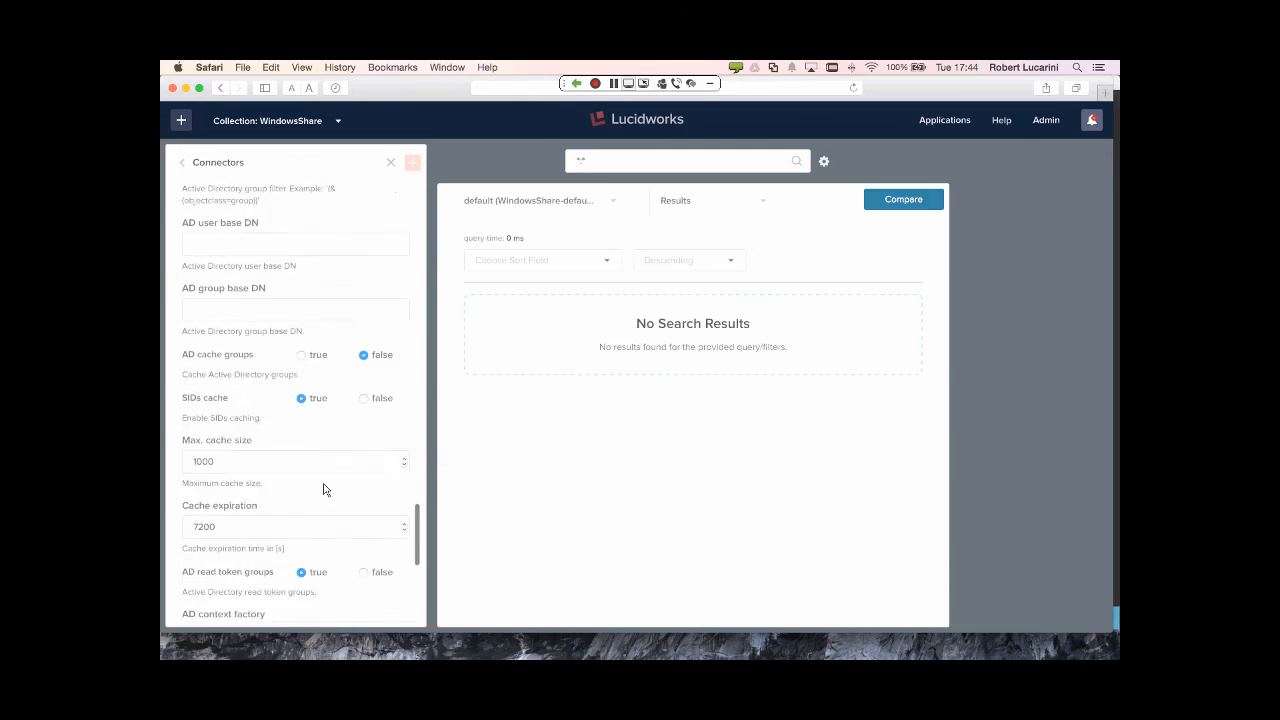
scroll(323, 489, "down", 14)
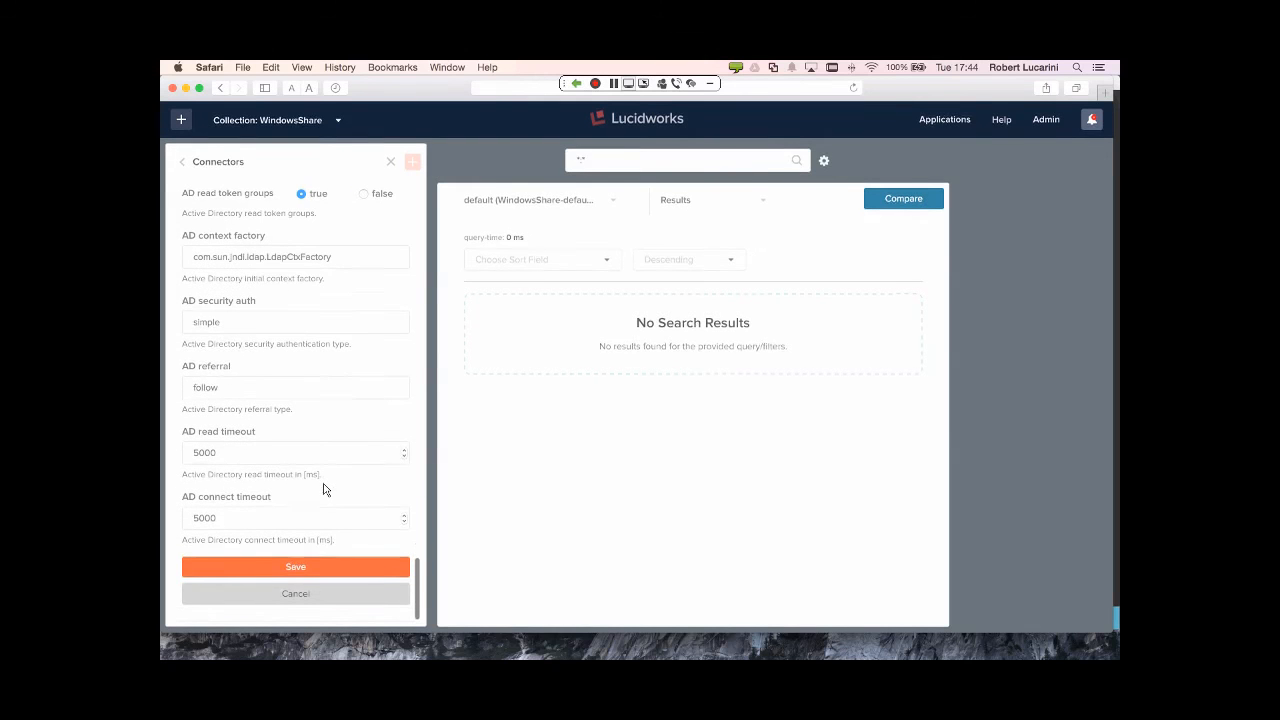
left_click(295, 568)
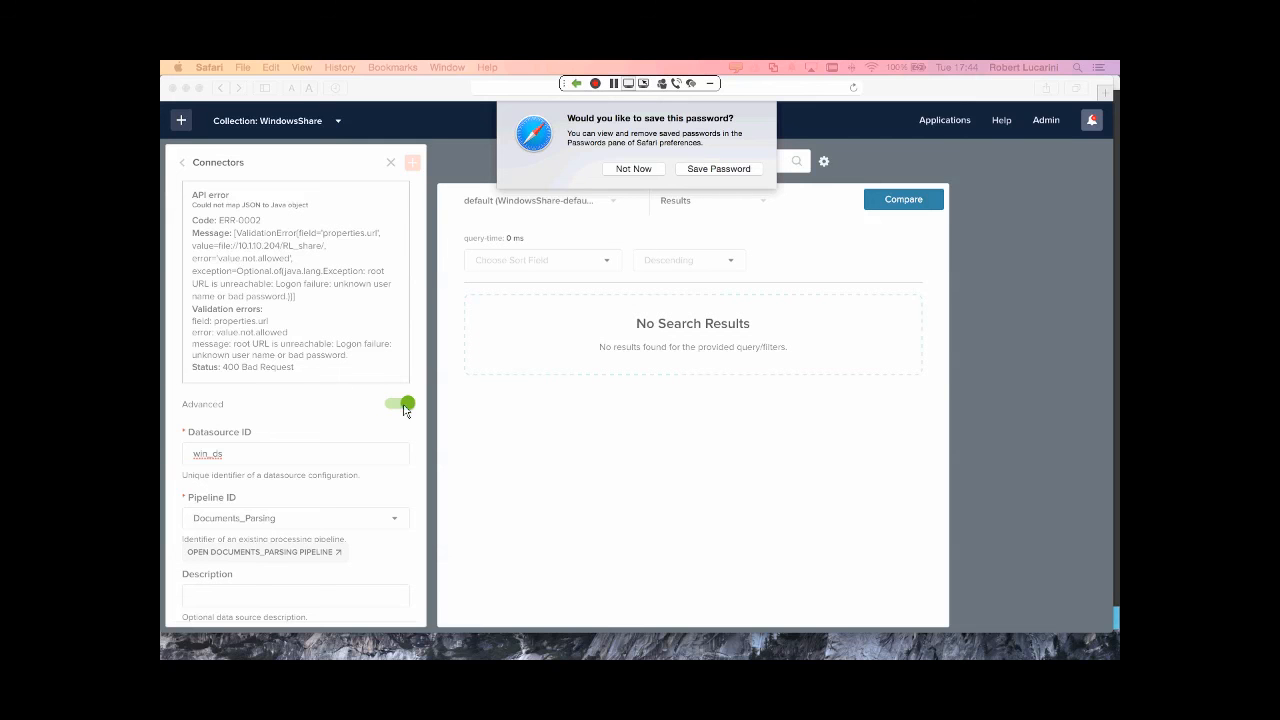
- Decline Safari's save-password prompt and check the masked password field
left_click(344, 421)
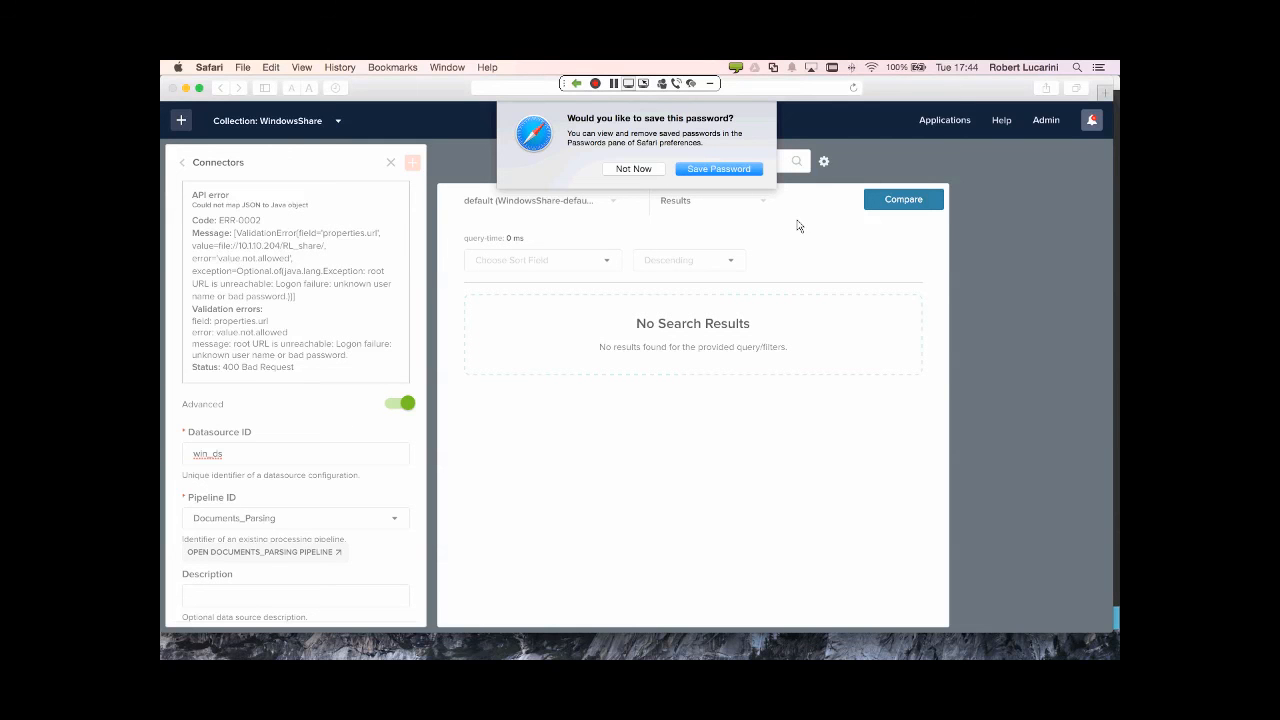
left_click(632, 169)
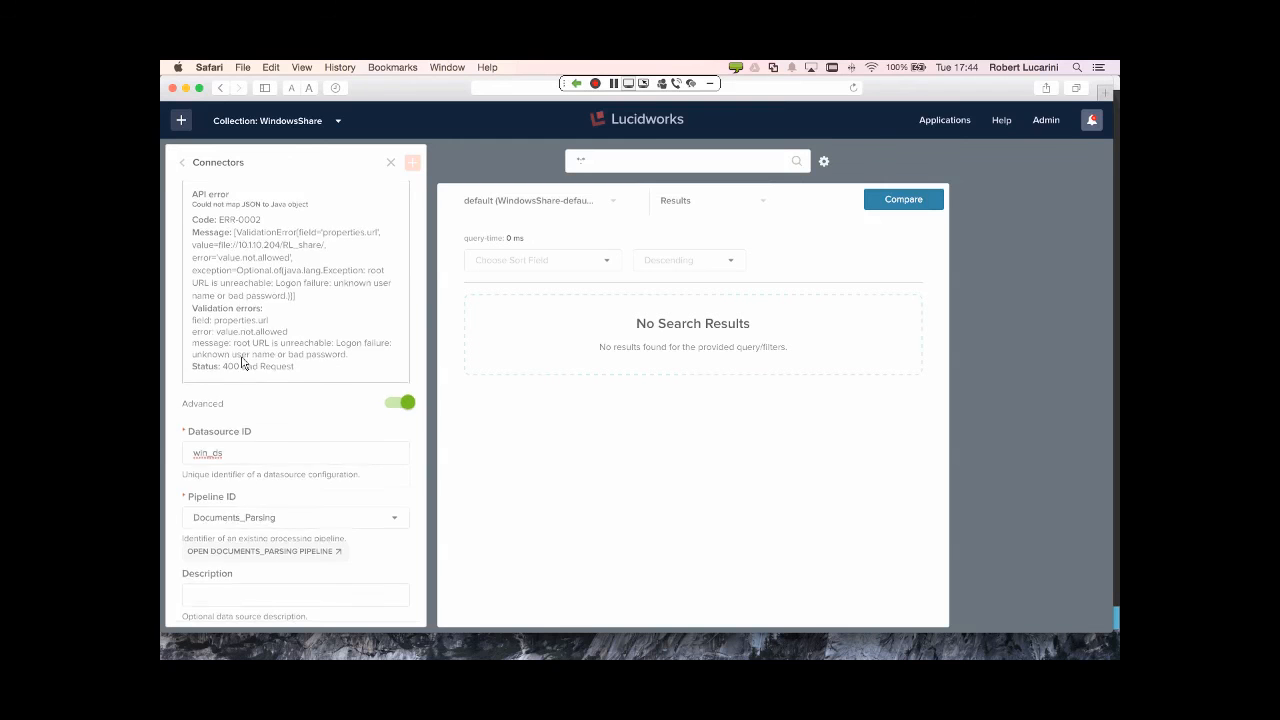
scroll(252, 366, "down", 10)
scroll(265, 385, "down", 12)
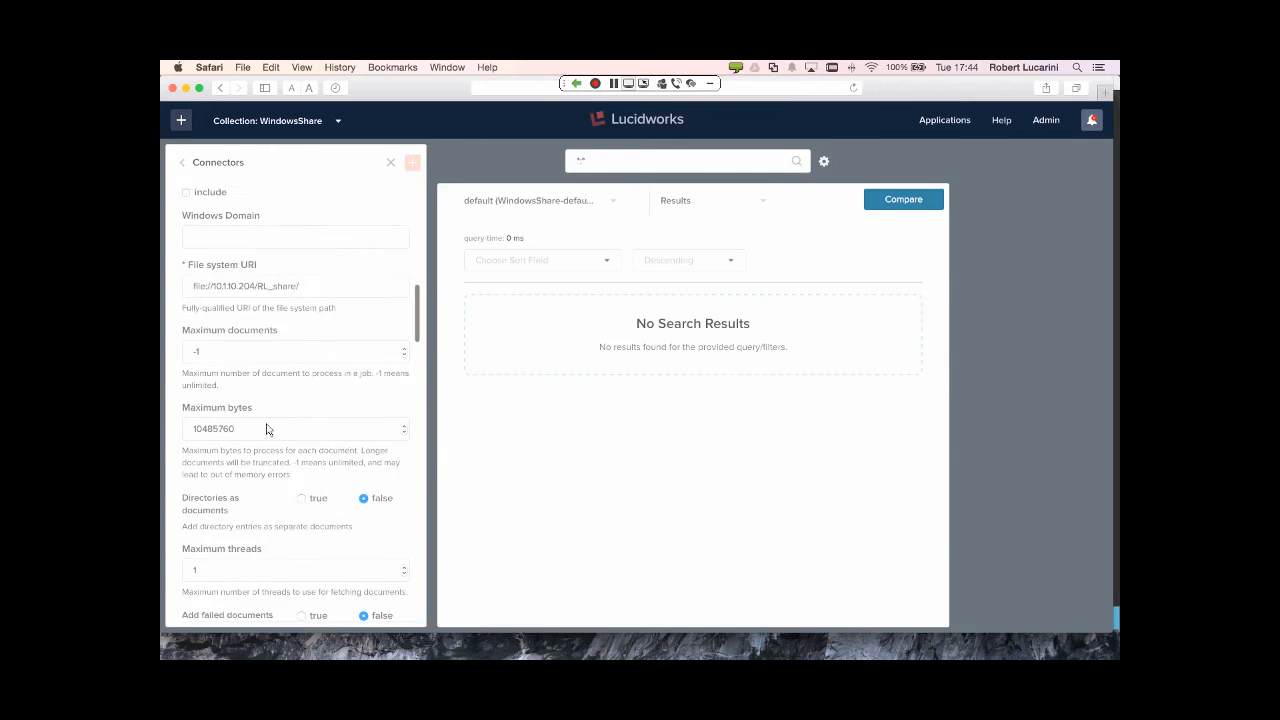
scroll(268, 436, "down", 10)
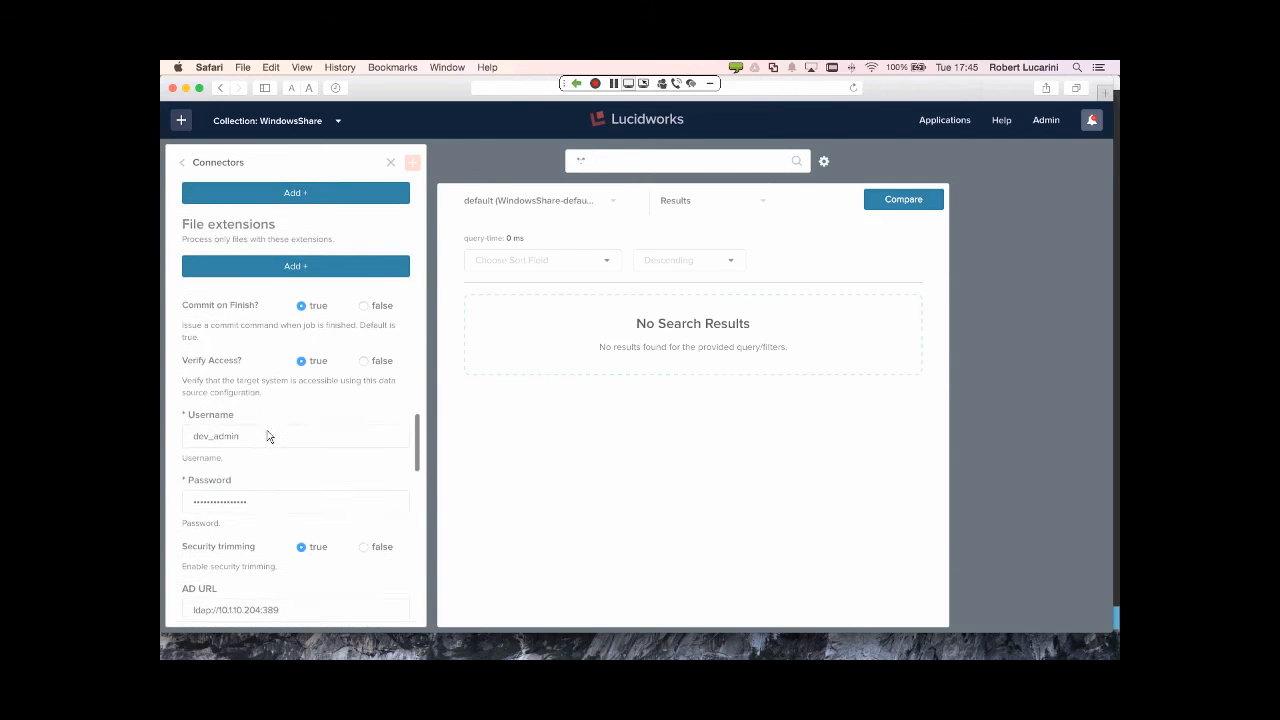
left_click_drag(265, 502, 185, 498)
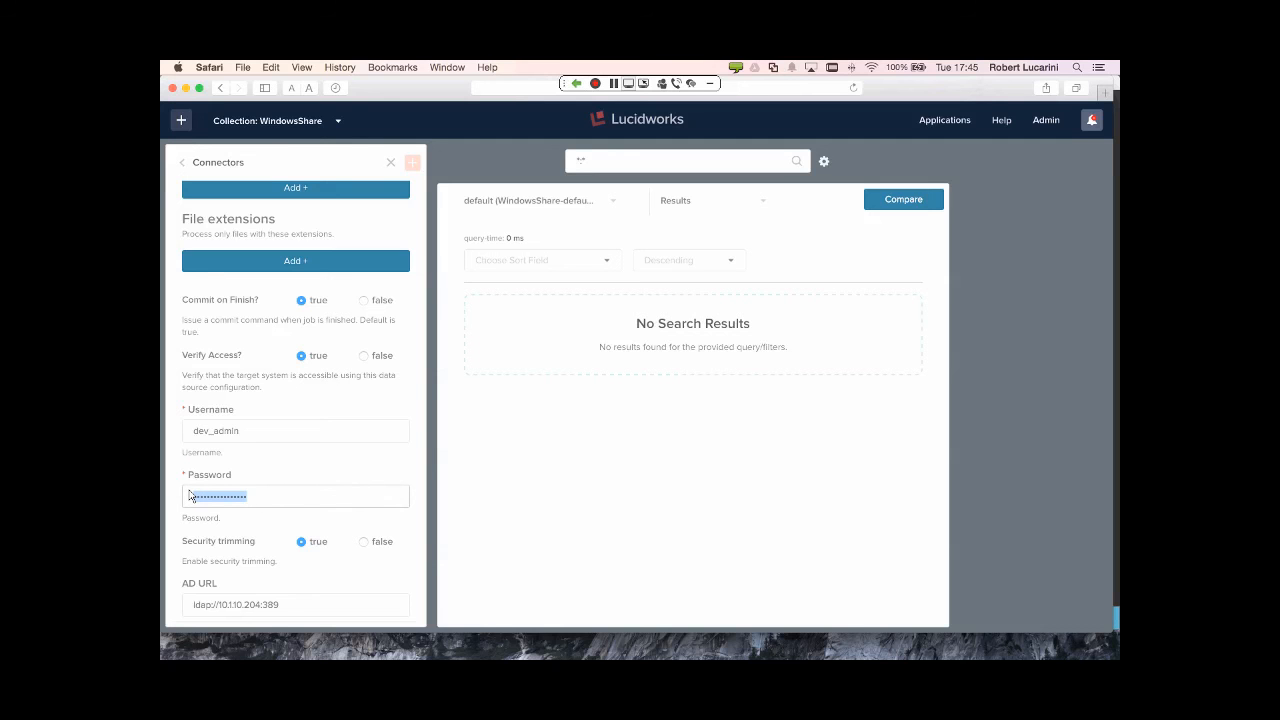
left_click(189, 496)
- Remove the underscore from the username and save win_ds successfully
left_click(237, 437)
key("BackSpace")
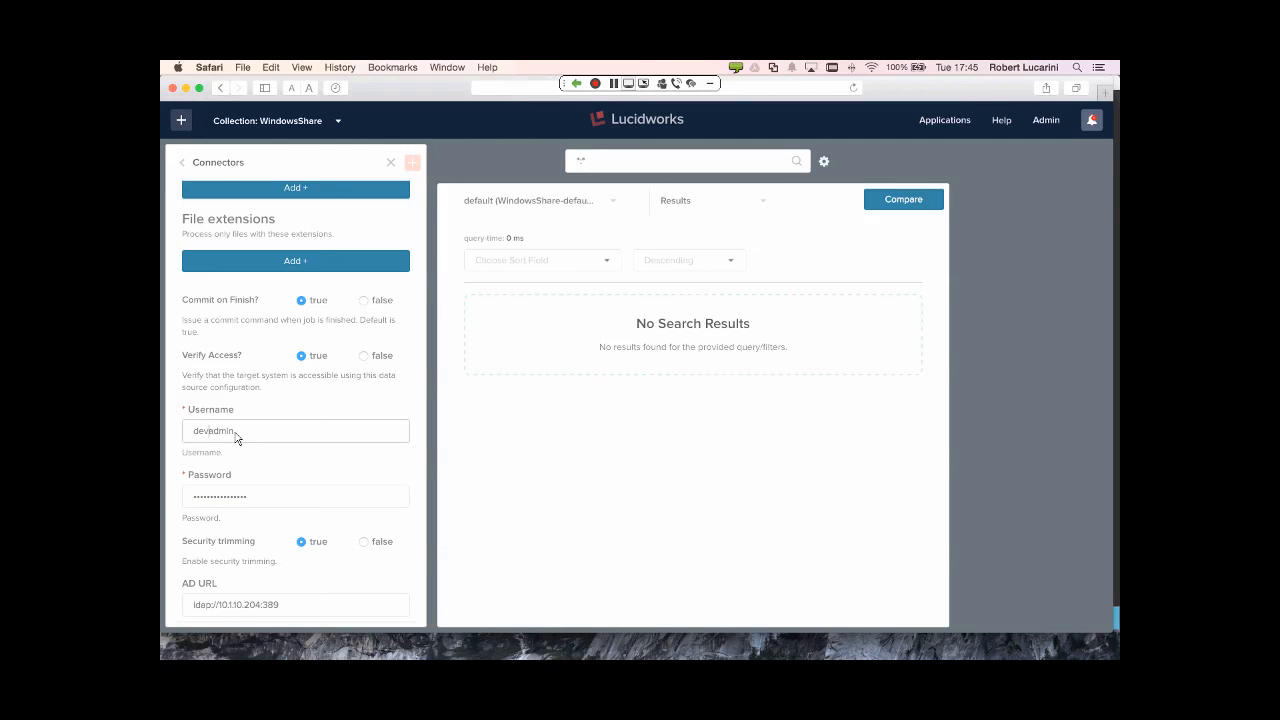
type("\\")
key("BackSpace")
scroll(265, 465, "down", 15)
left_click(277, 568)
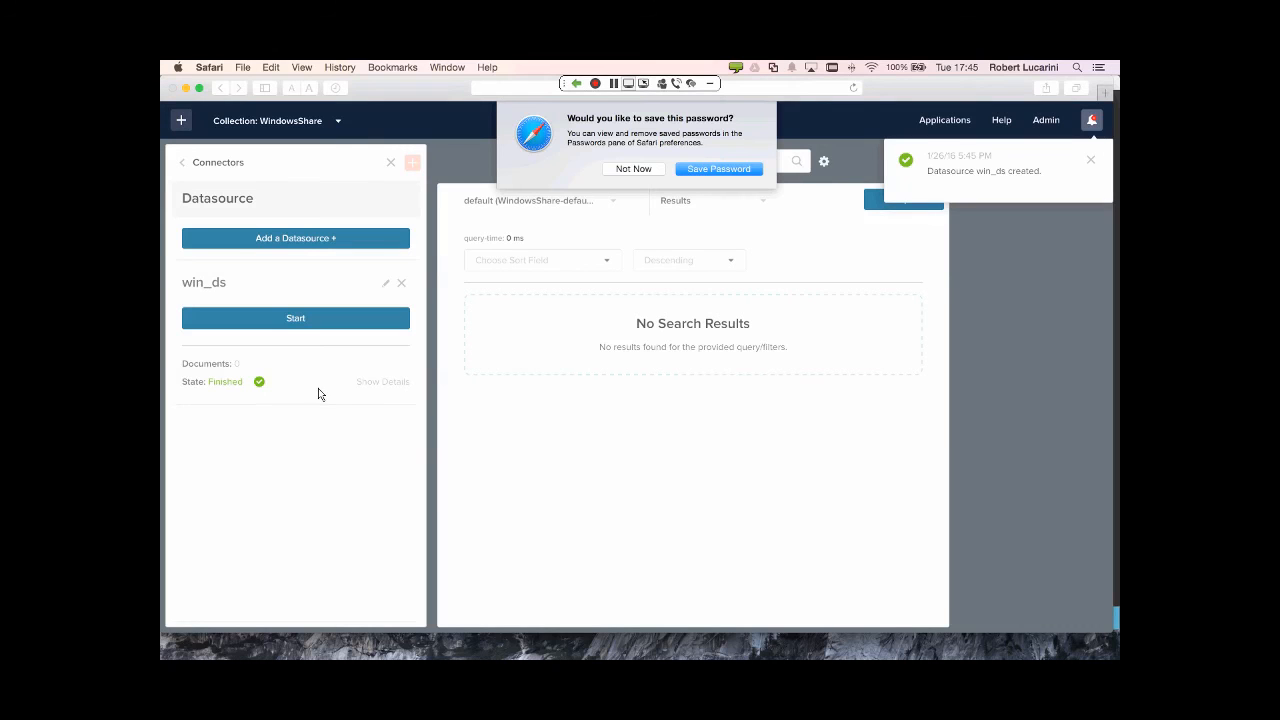
- Crawl win_ds and rerun the *:* search to list all 4 documents
left_click(632, 168)
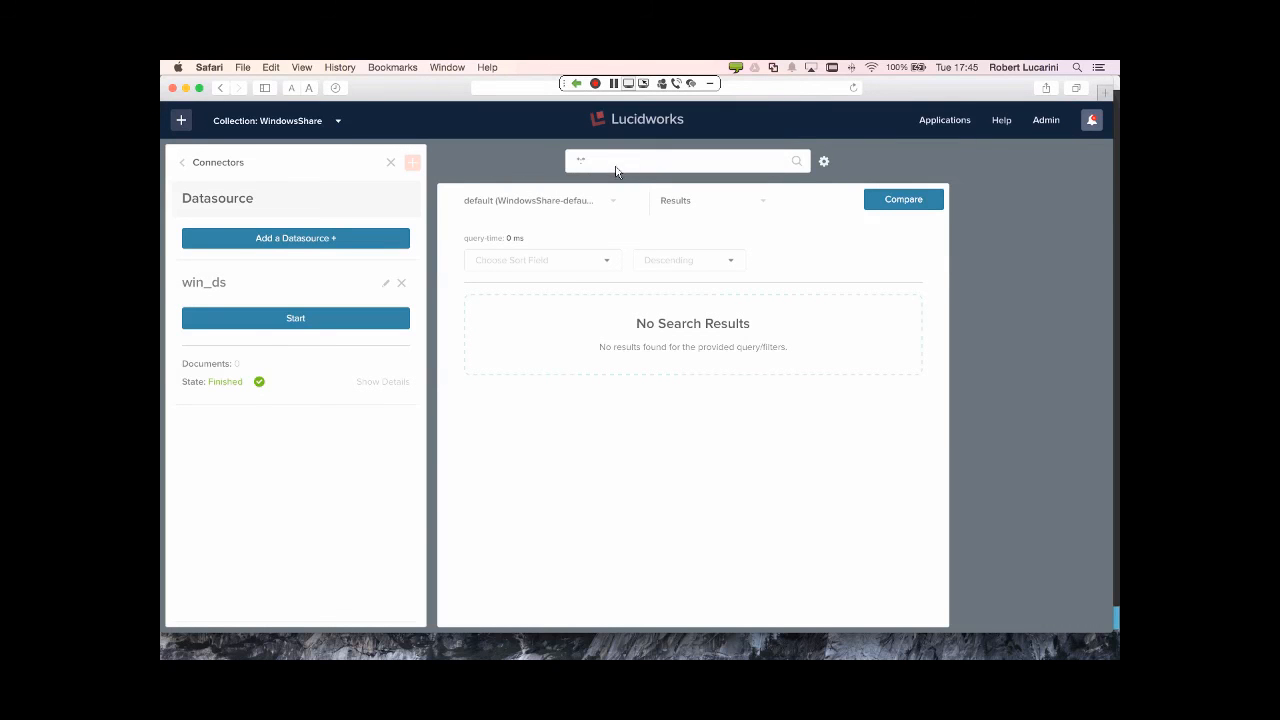
left_click(279, 327)
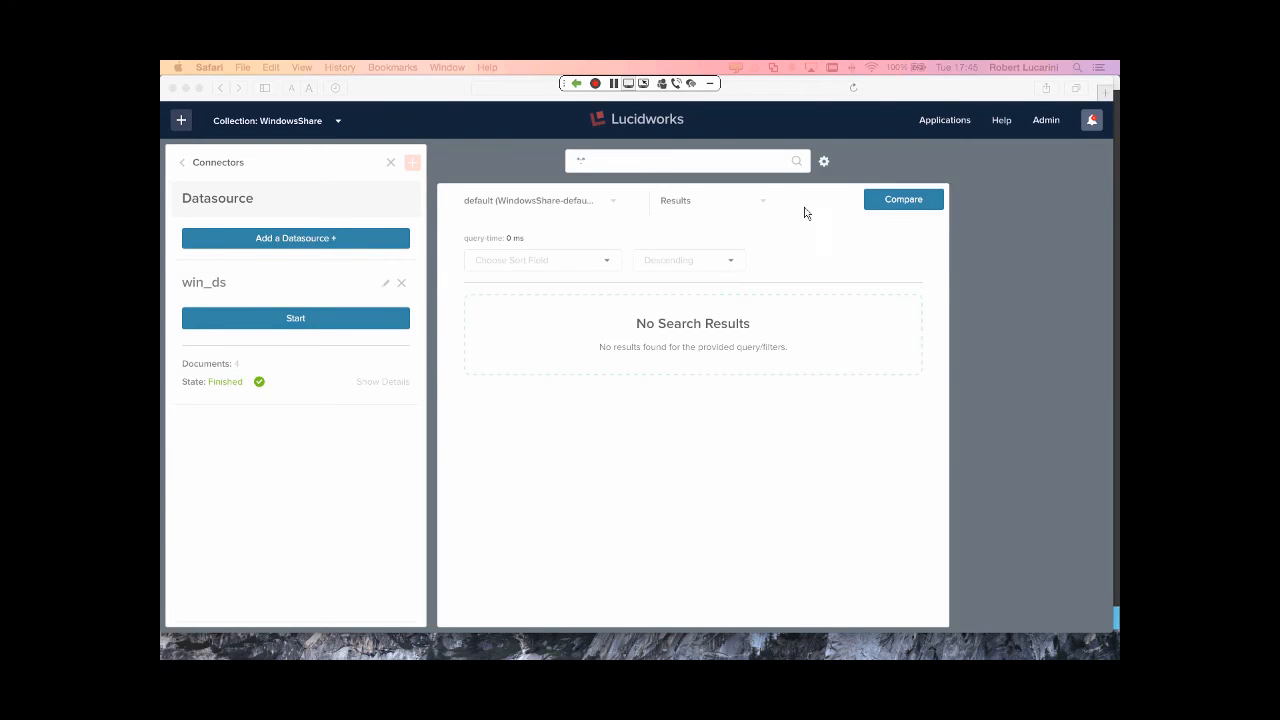
left_click(794, 164)
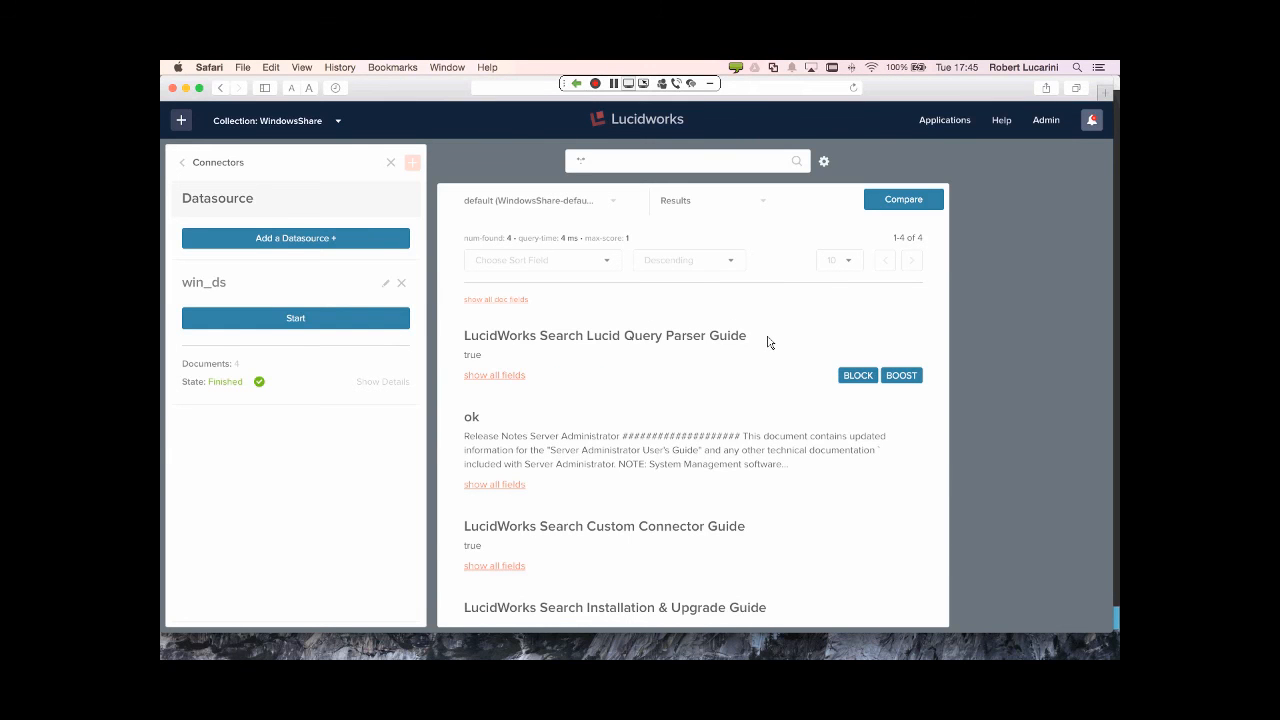
scroll(767, 350, "down", 2)
scroll(772, 385, "up", 2)
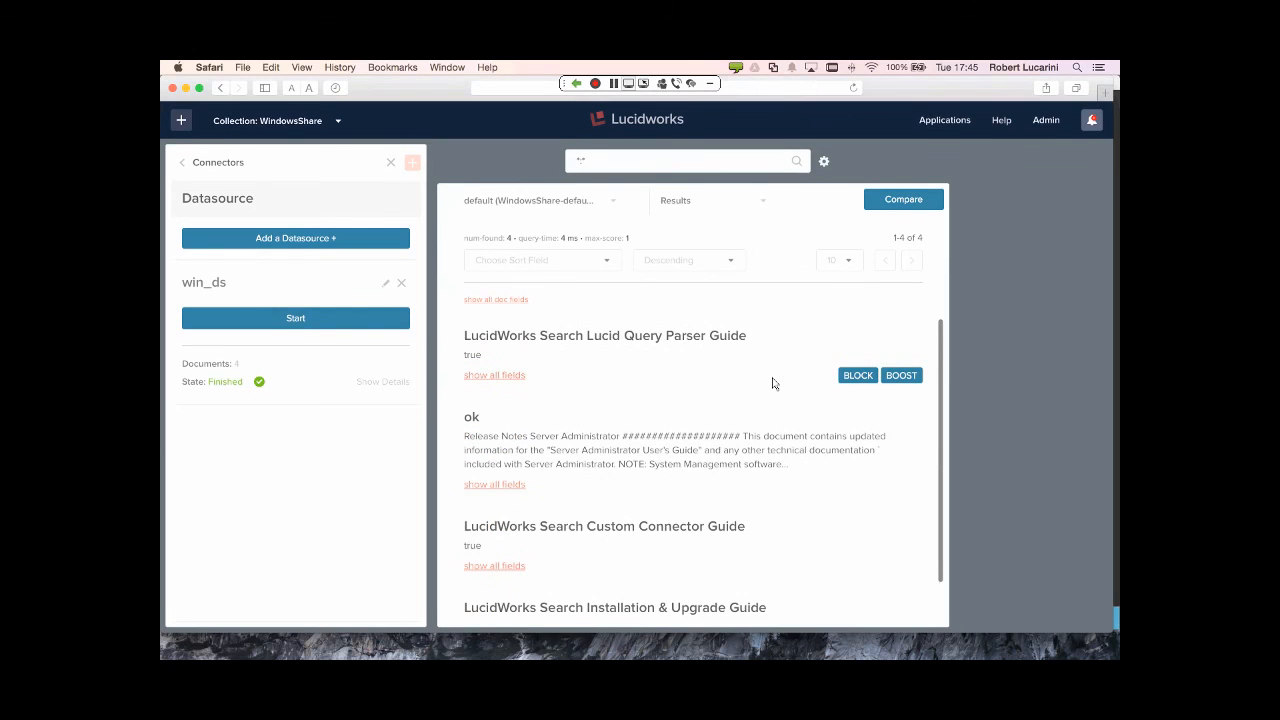
- Go to Home > Query Pipelines > WindowsShare-default, add a Security Trimming stage and save
left_click(218, 166)
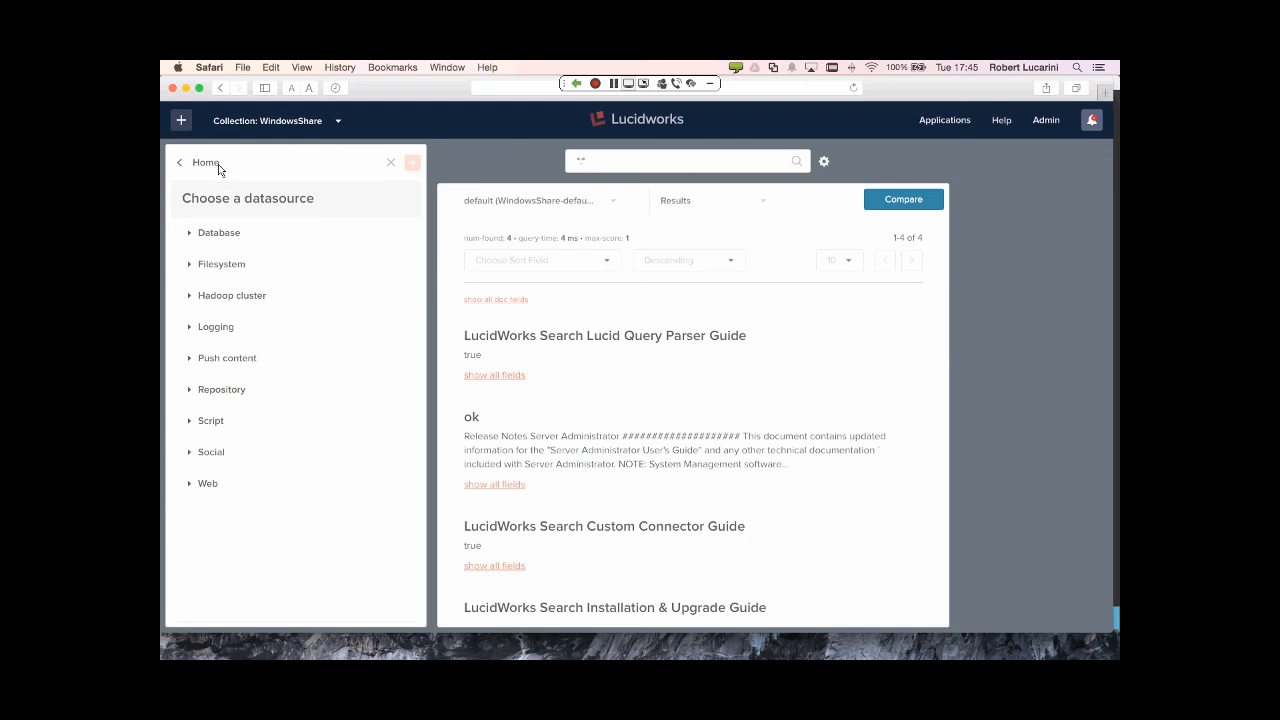
left_click(205, 167)
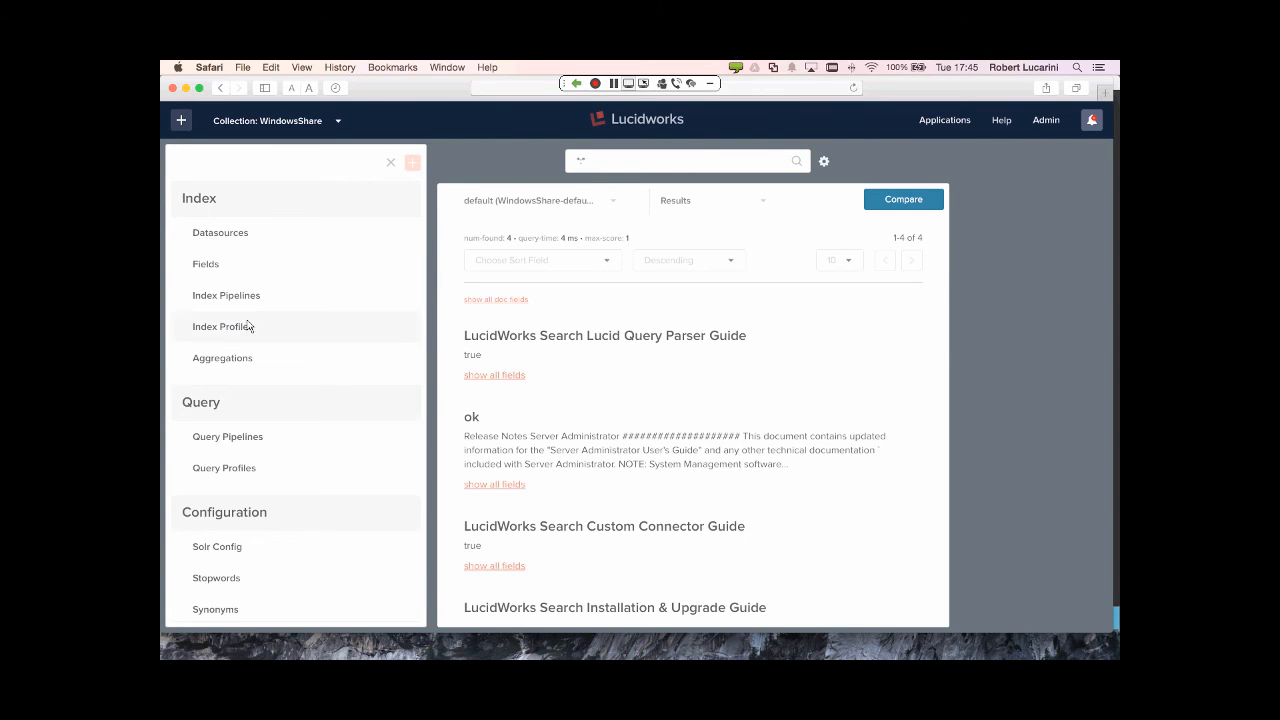
left_click(234, 437)
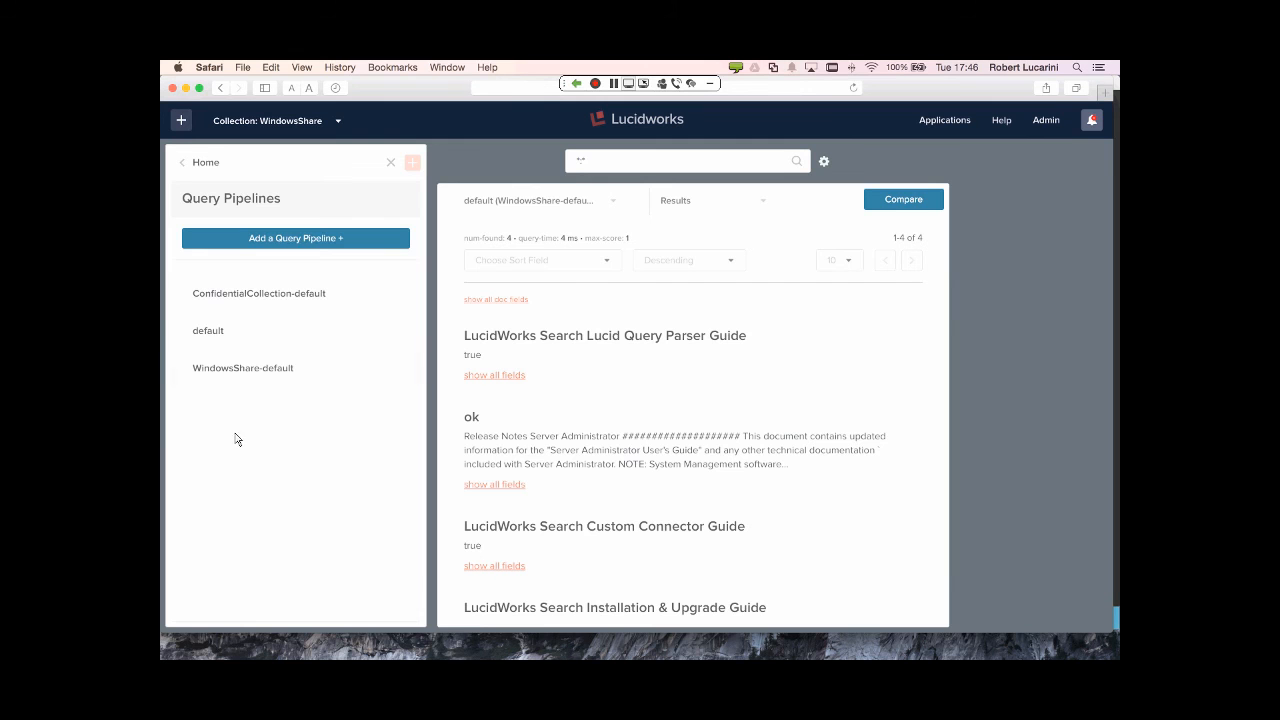
left_click(267, 372)
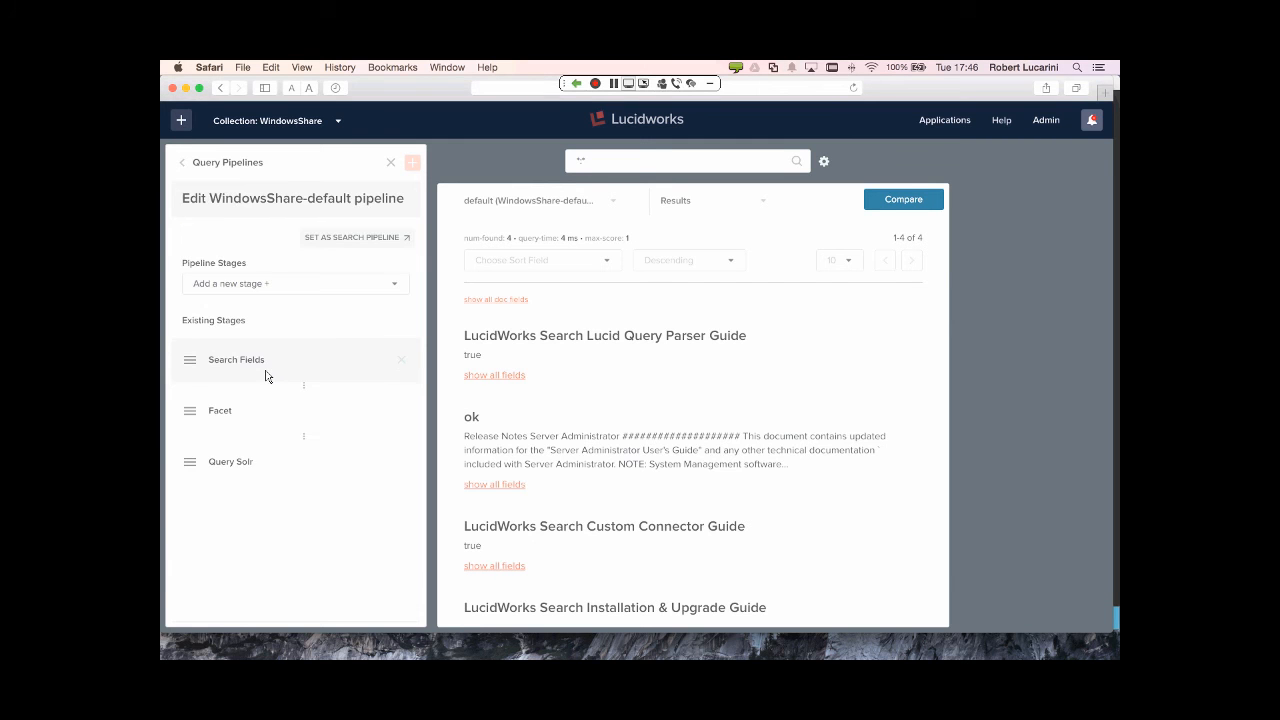
left_click(332, 287)
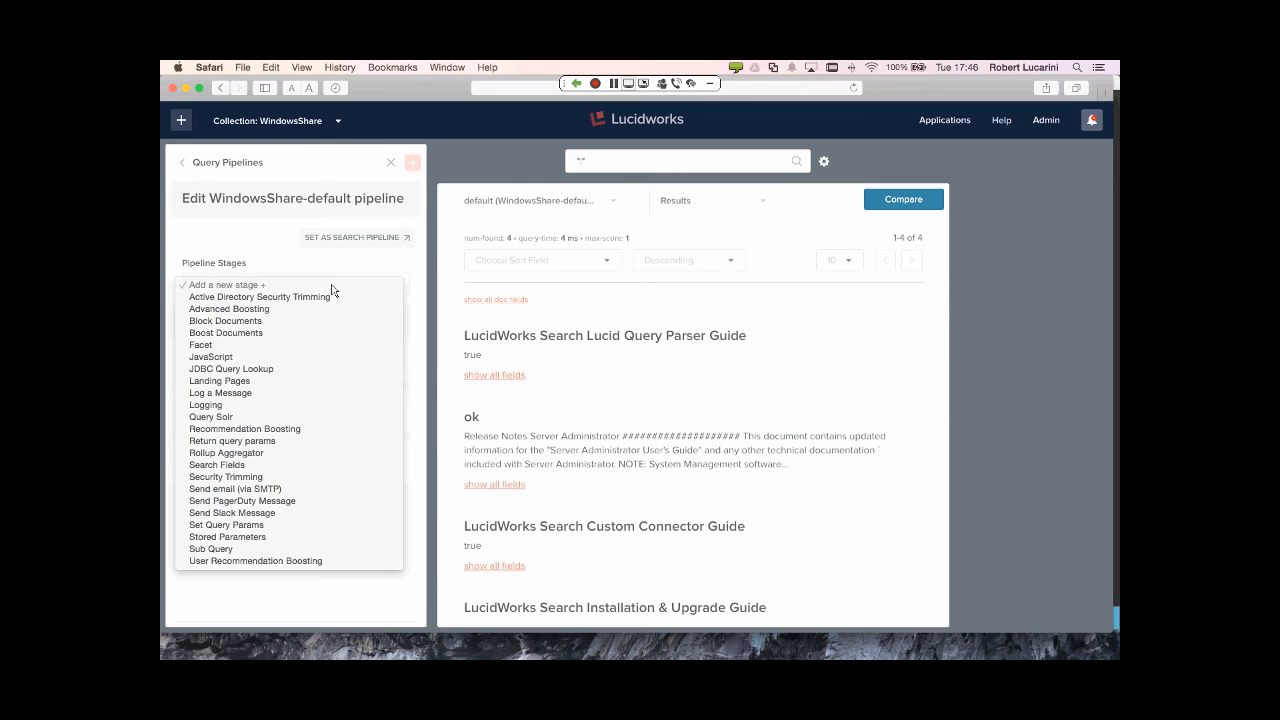
left_click(296, 478)
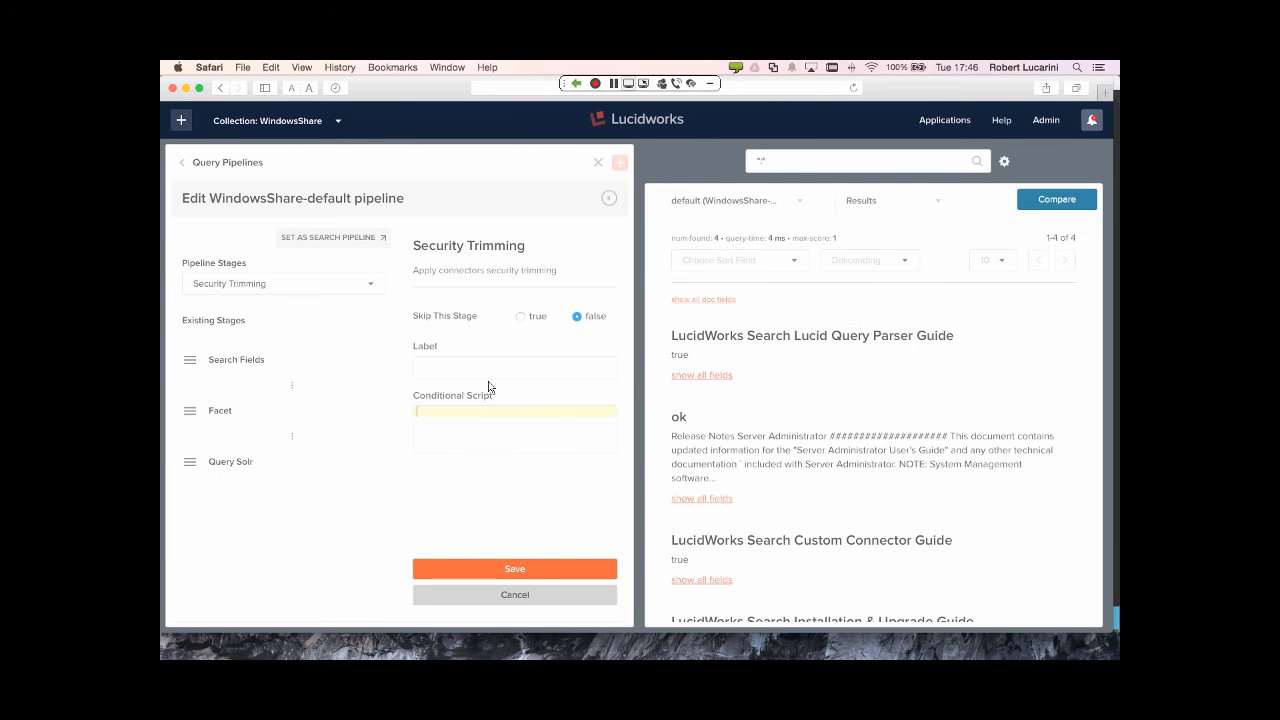
left_click(528, 568)
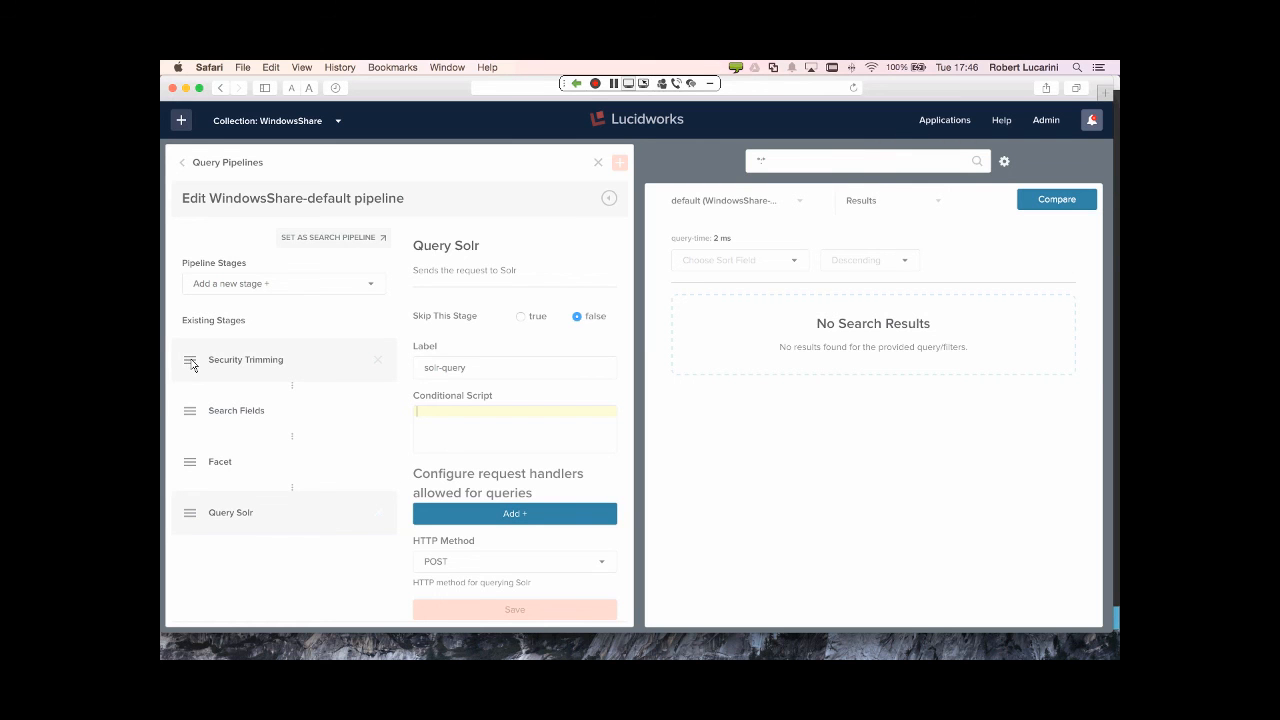
- Move Security Trimming between Facet and Query Solr, then rerun the search with the new order
left_click_drag(189, 365, 199, 475)
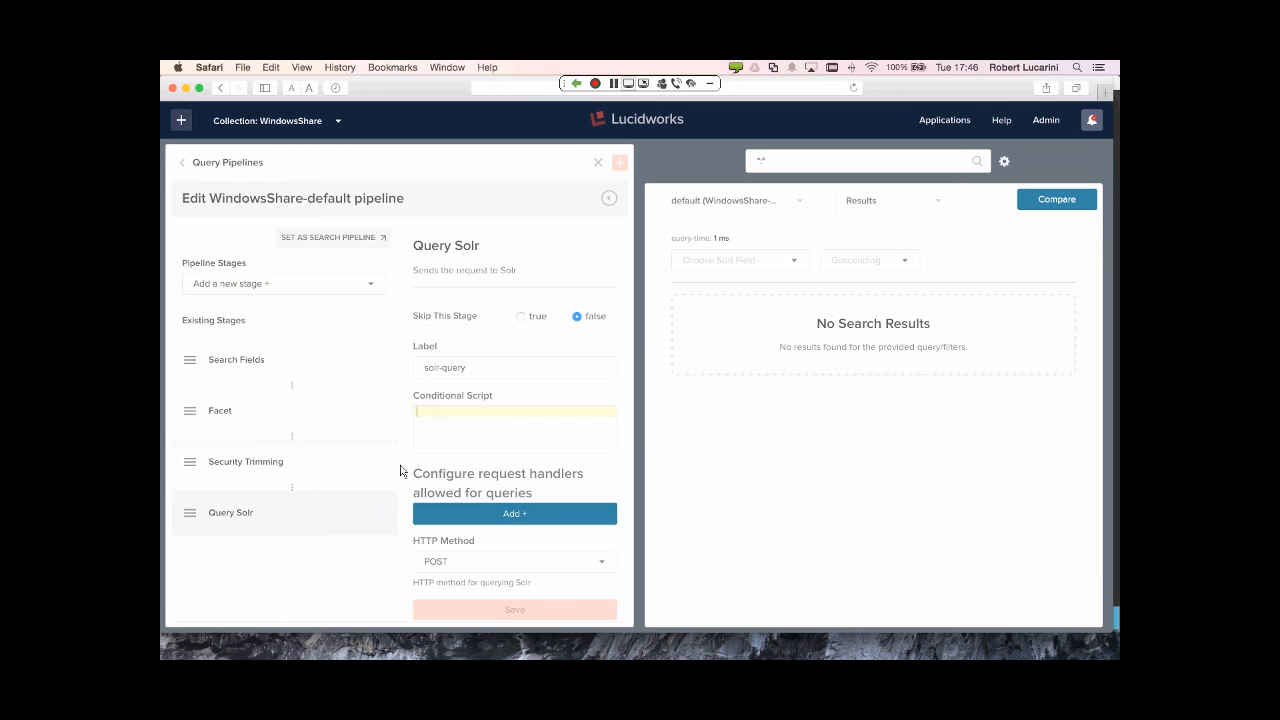
scroll(549, 525, "down", 1)
scroll(549, 530, "down", 1)
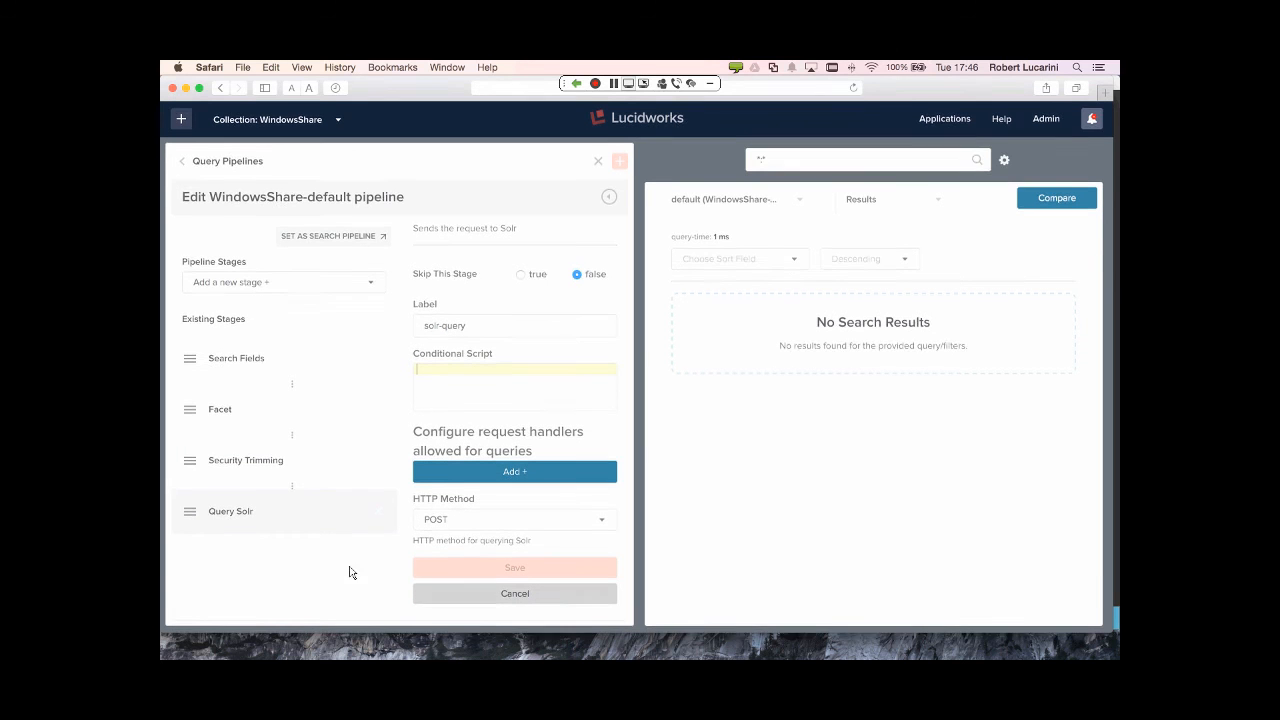
left_click(978, 164)
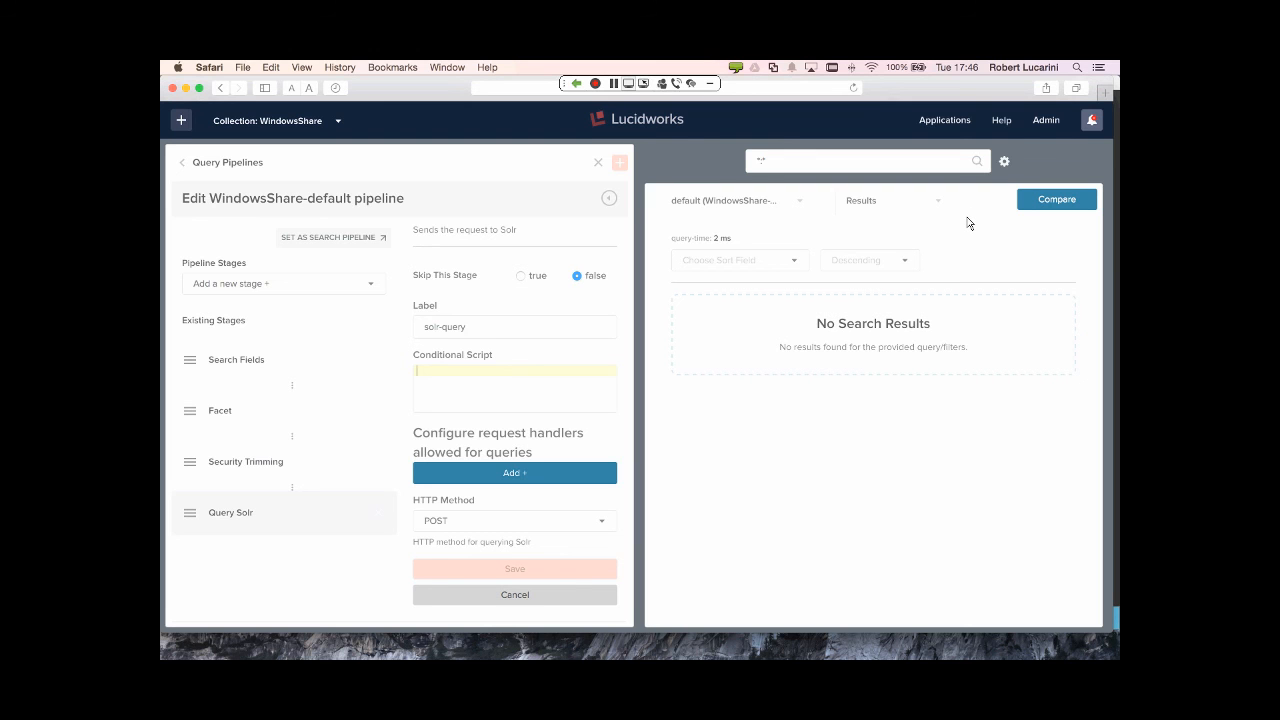
- Log out of the admin session and sign in as the first LDAP user via the LucidLdap realm
left_click(1048, 126)
left_click(953, 210)
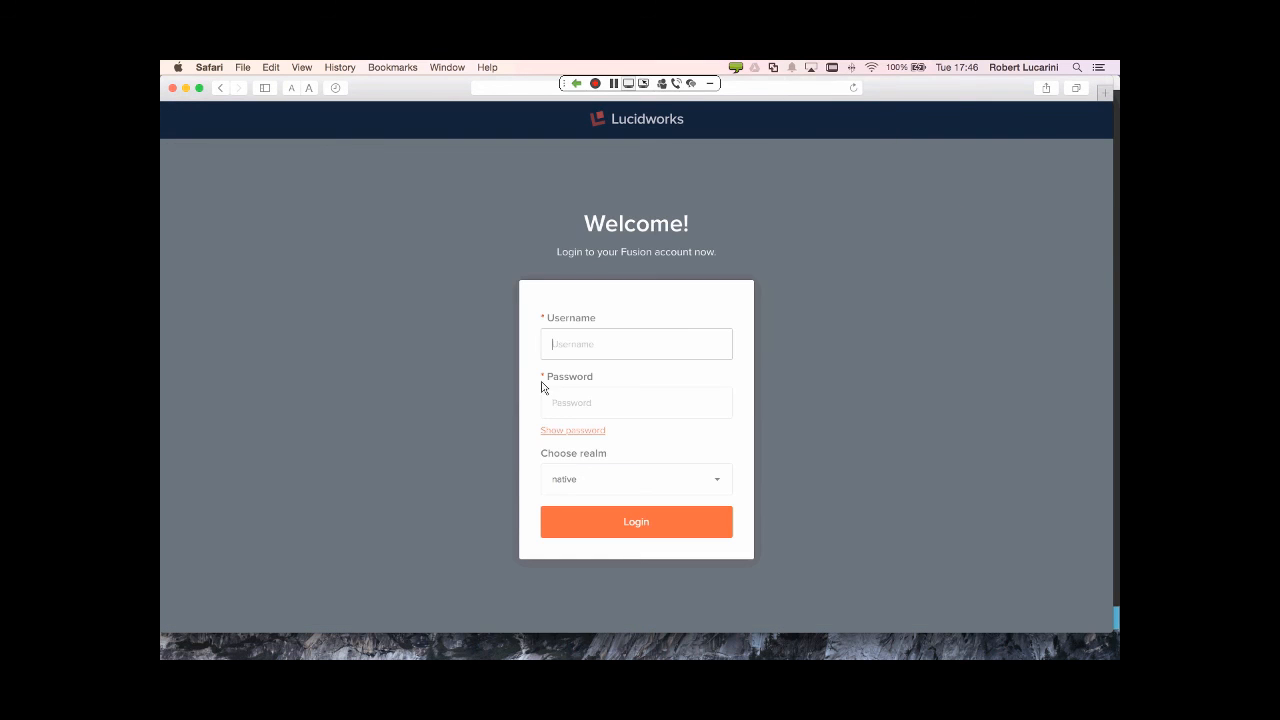
left_click(665, 343)
type("joe")
key("Tab")
type("password1")
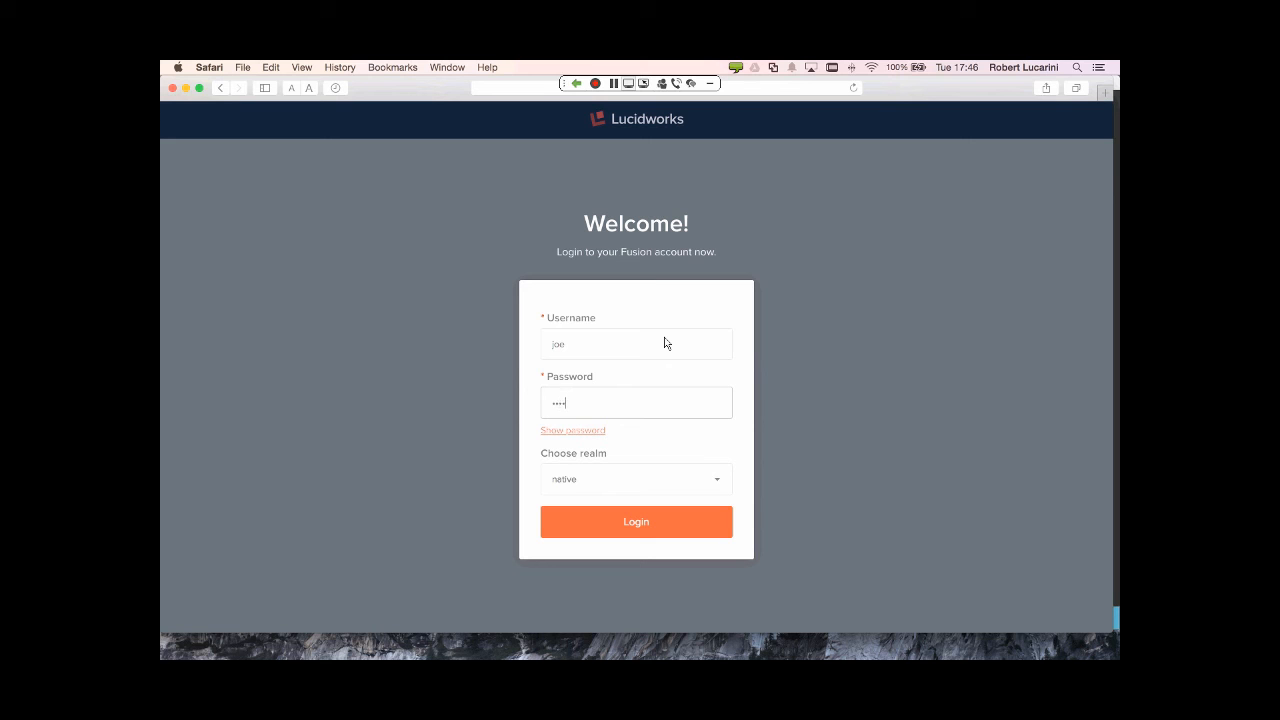
type("23")
left_click(665, 482)
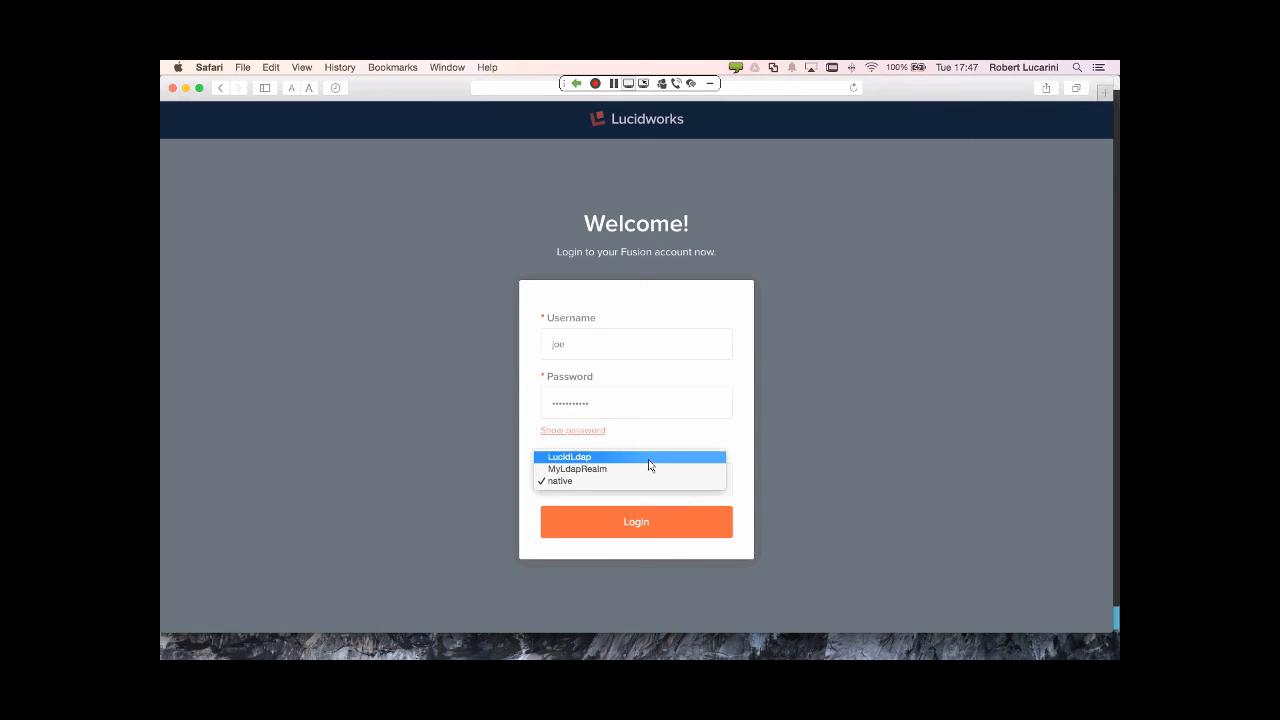
left_click(648, 458)
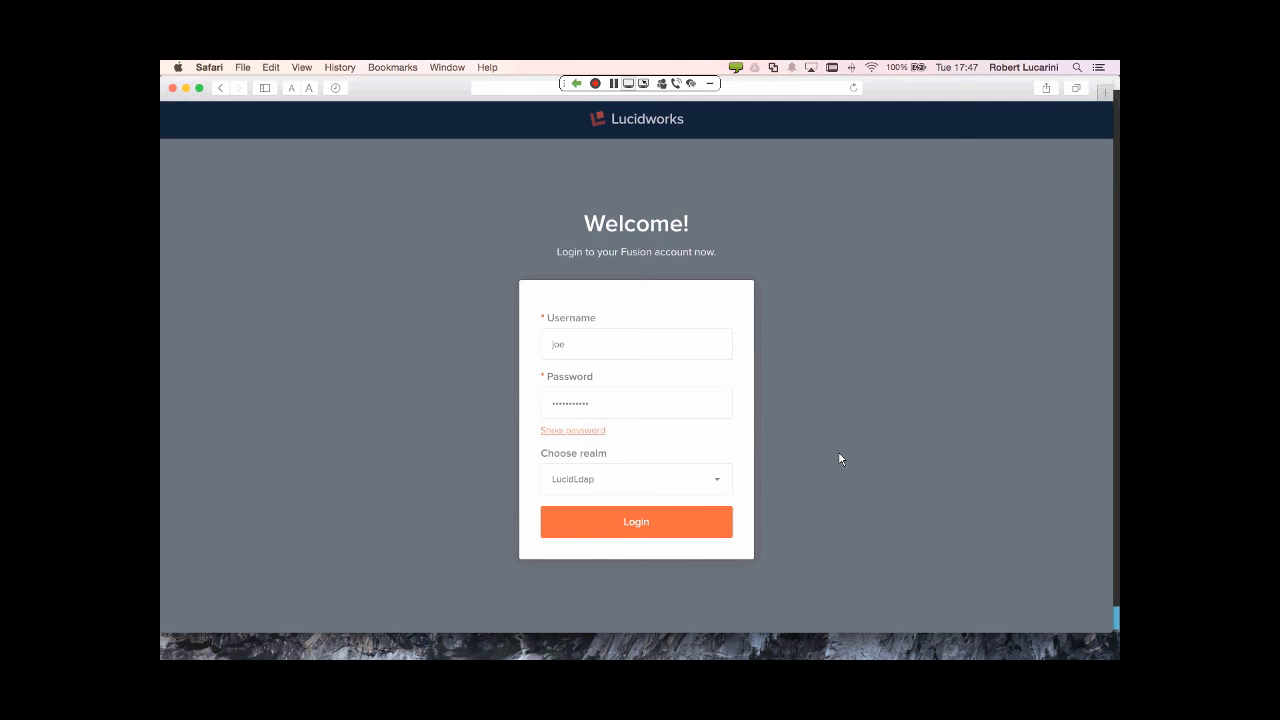
left_click(668, 521)
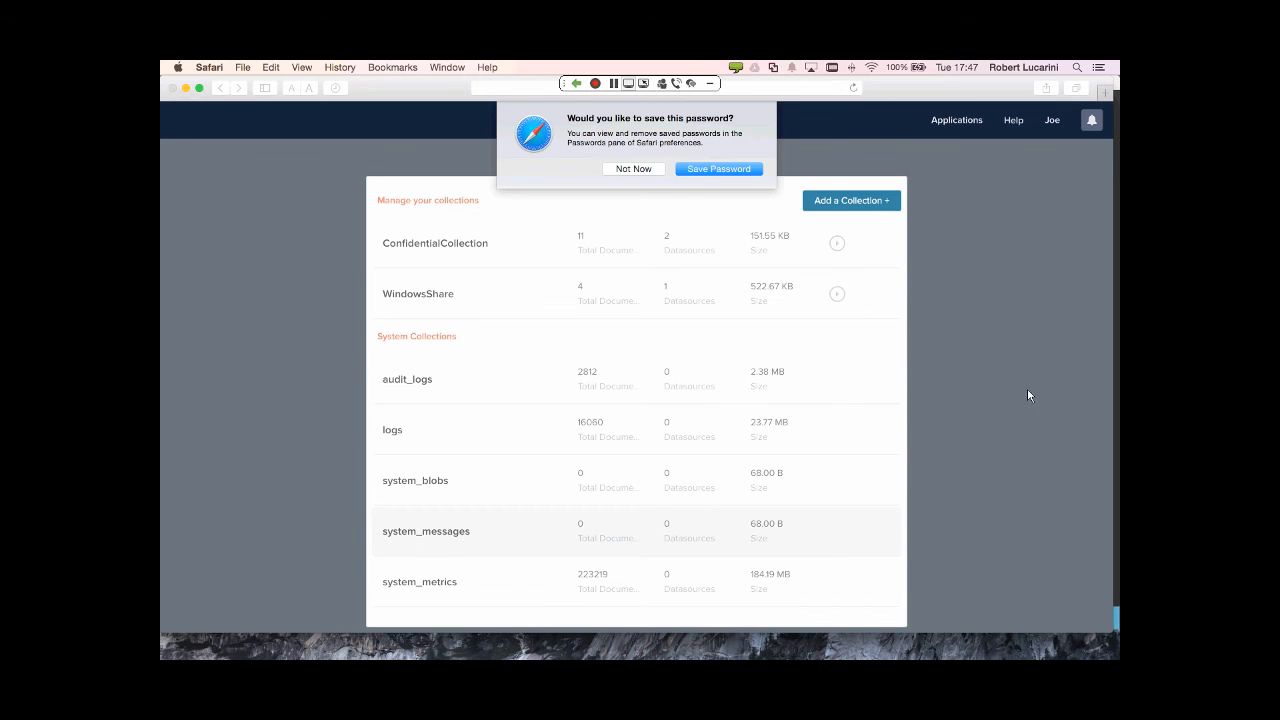
- Decline the browser's password prompt and open the WindowsShare collection showing two documents
left_click(645, 169)
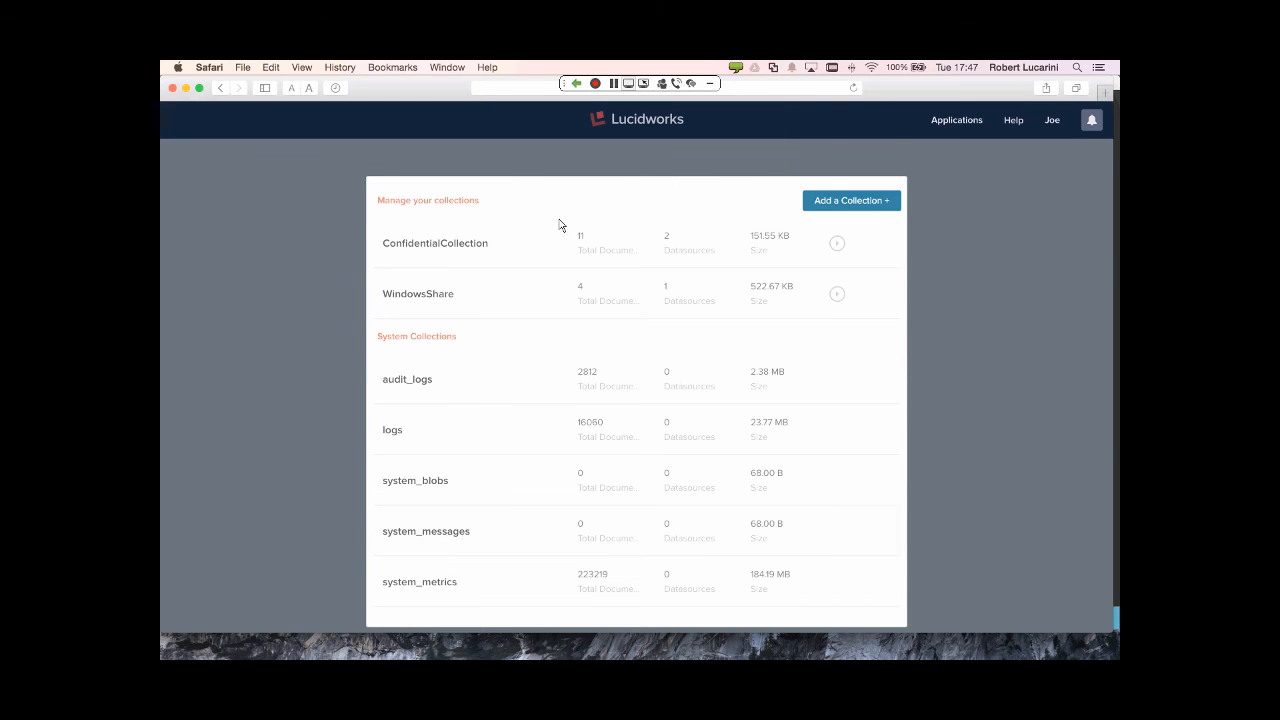
left_click(437, 293)
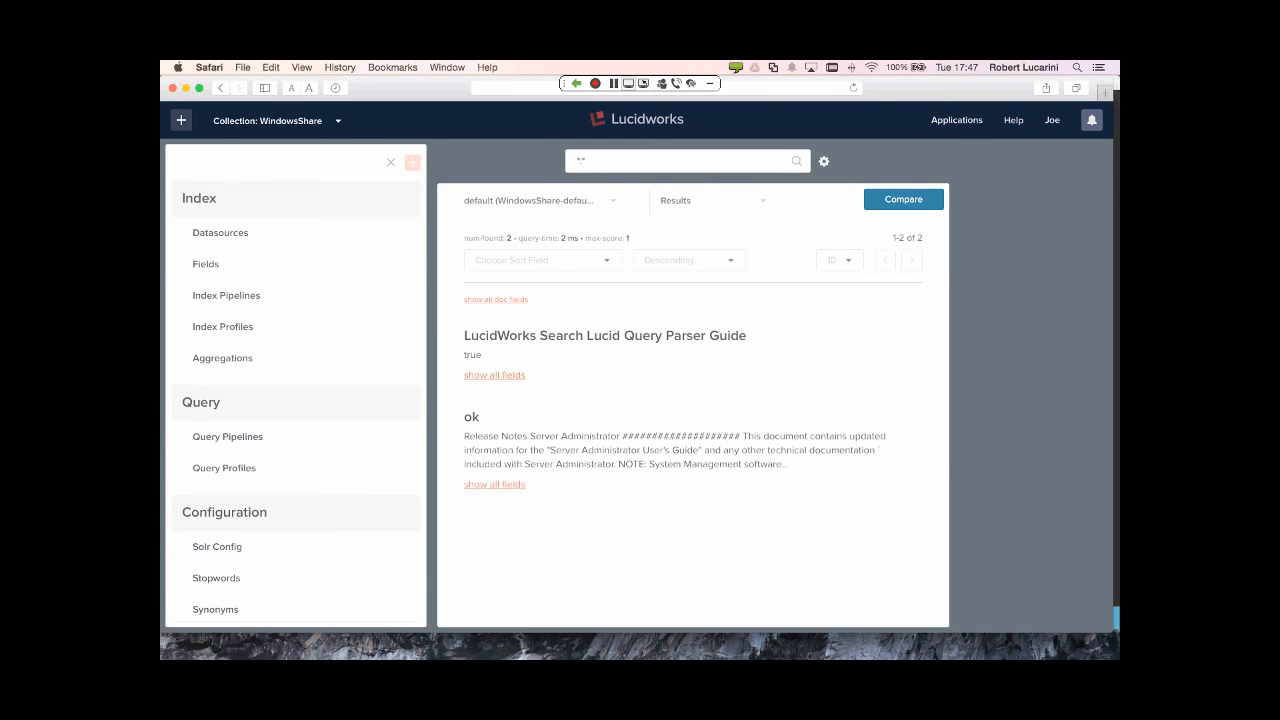
key("super+Tab")
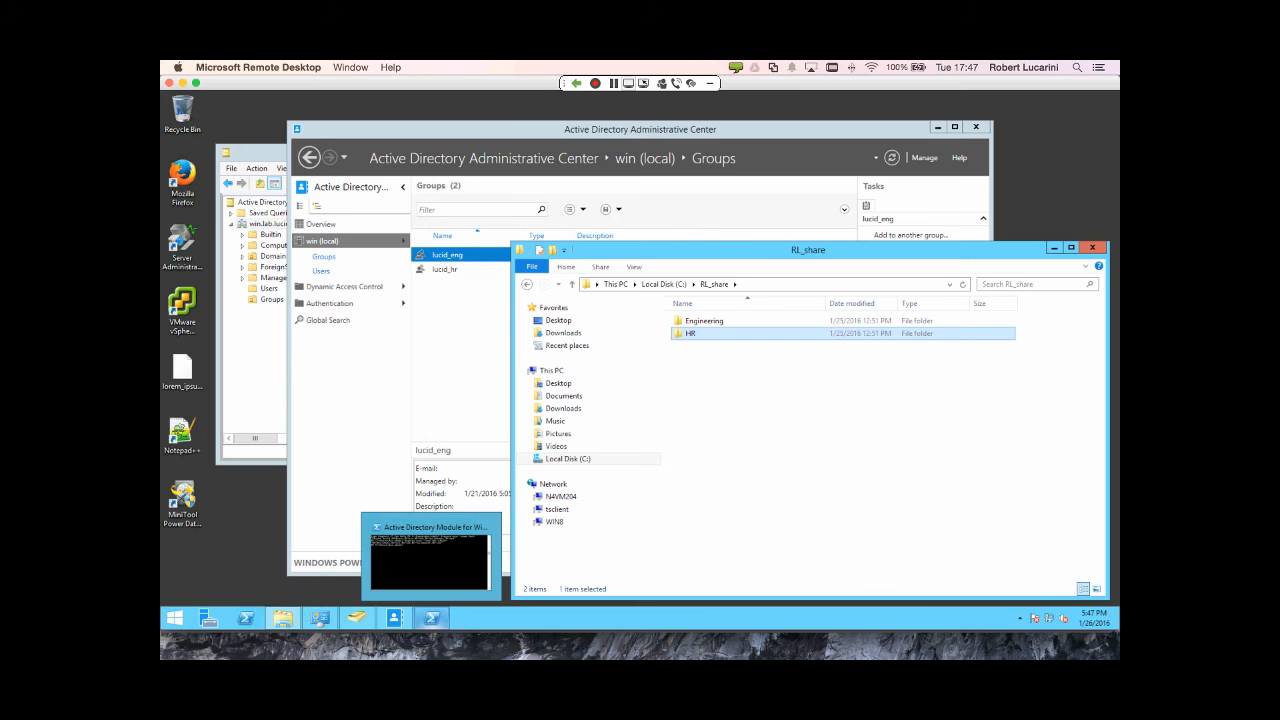
- Open the Engineering folder in RL_share and compare its files with the two Fusion results
left_click(708, 322)
double_click(711, 324)
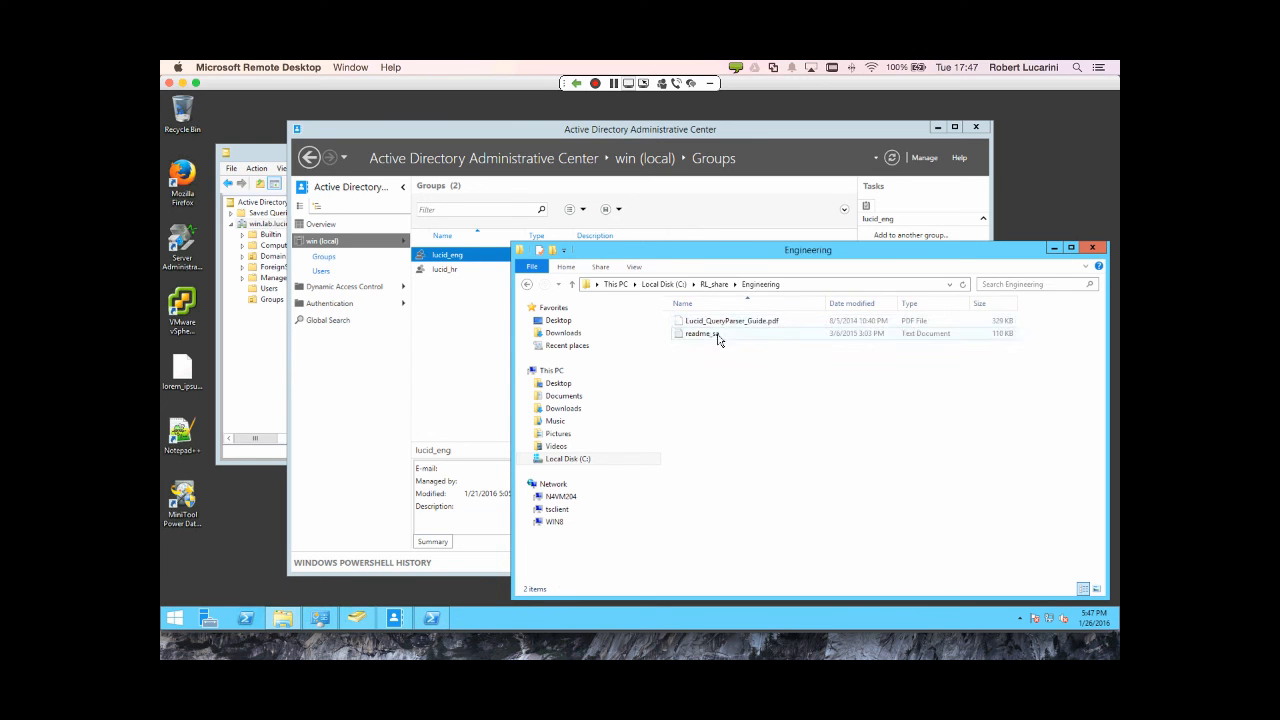
key("super+Tab")
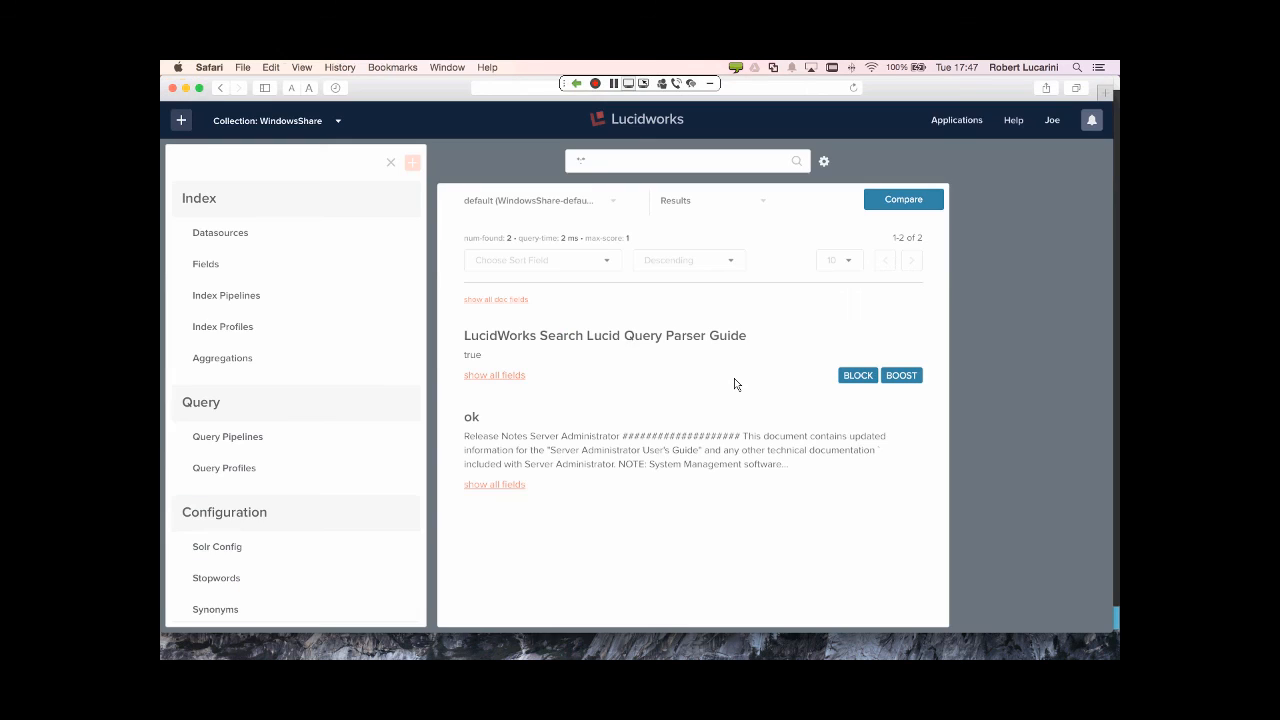
key("super+Tab")
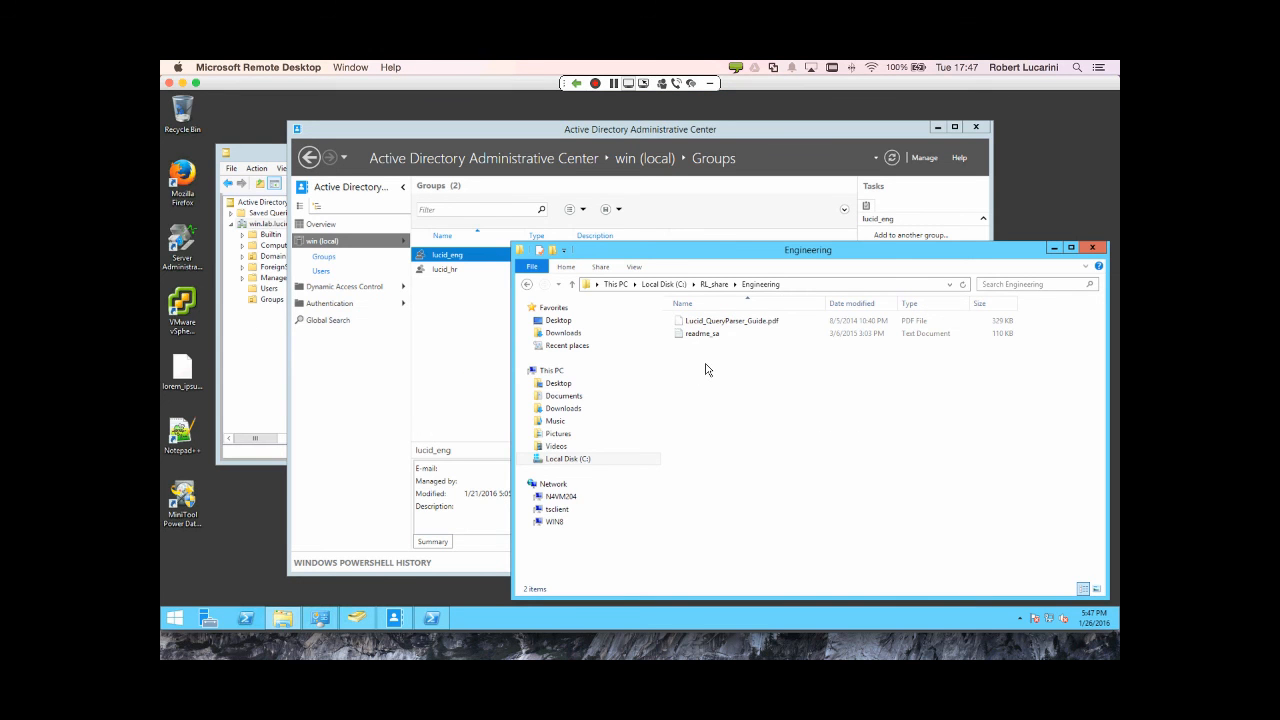
key("super+Tab")
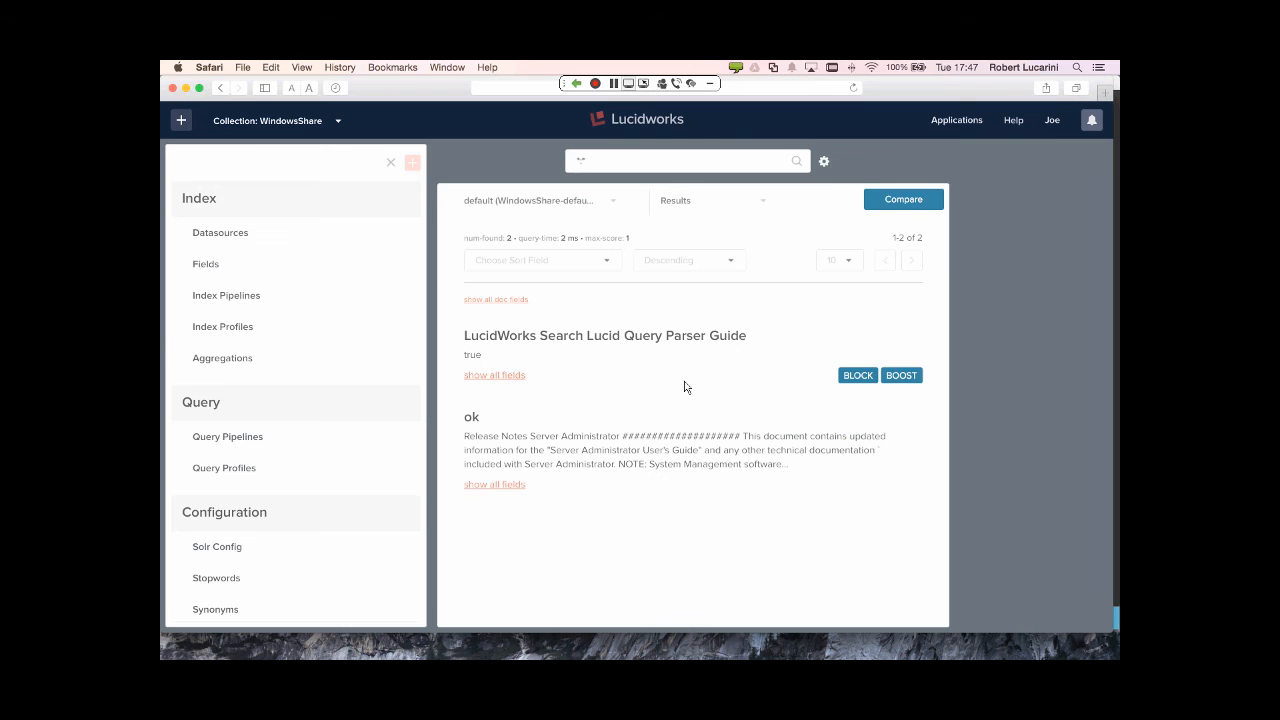
- Log out the first user and try signing in with the second user's username and password
left_click(1051, 120)
left_click(943, 205)
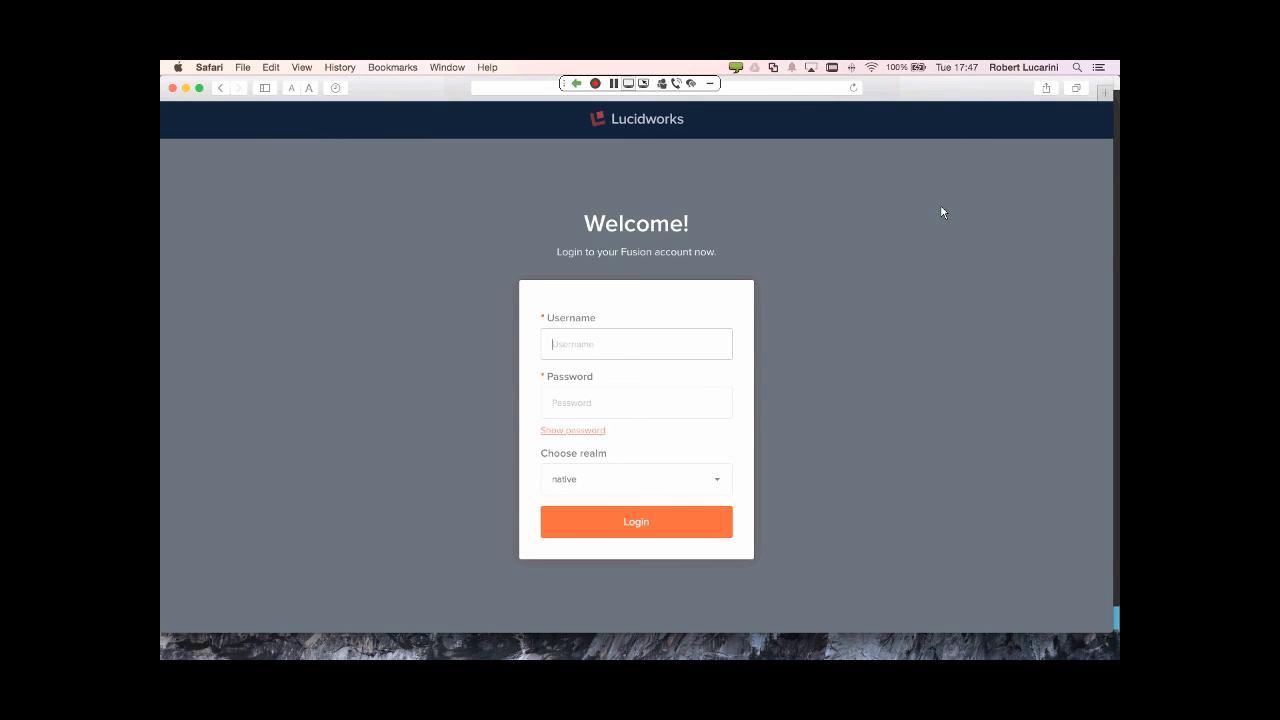
type("mary")
key("Tab")
type("pas")
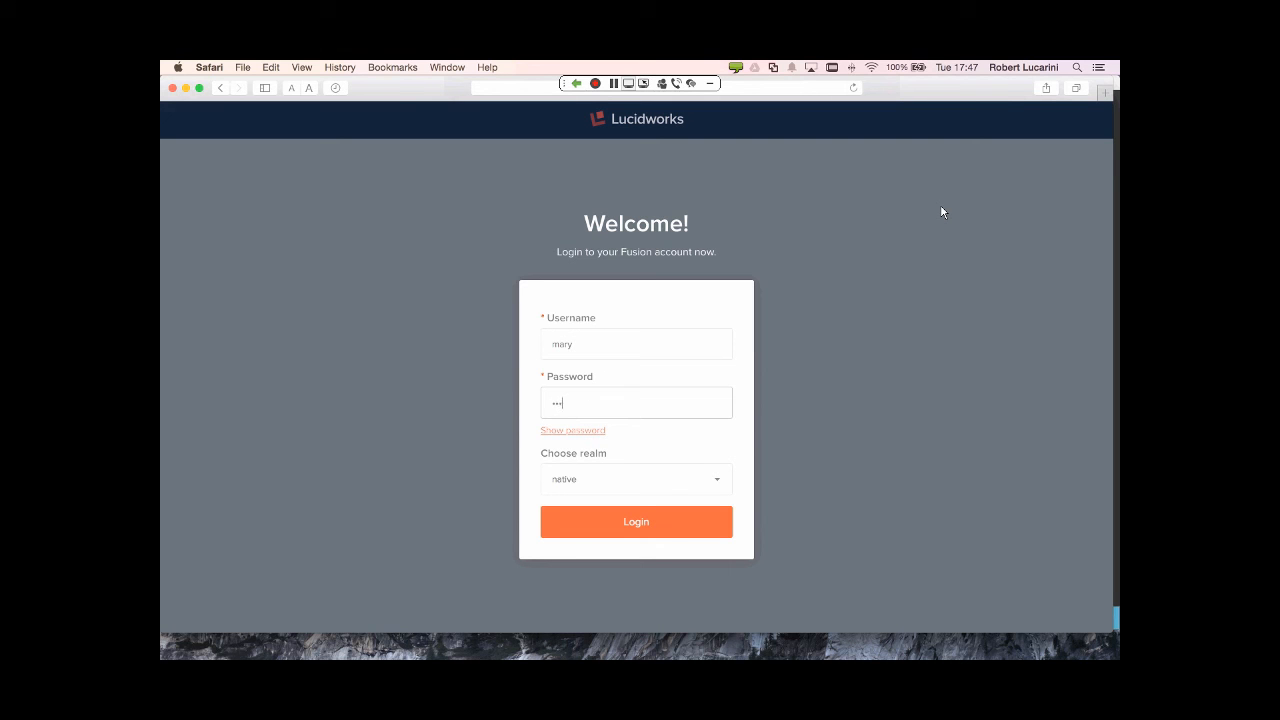
type("sword123")
left_click(651, 534)
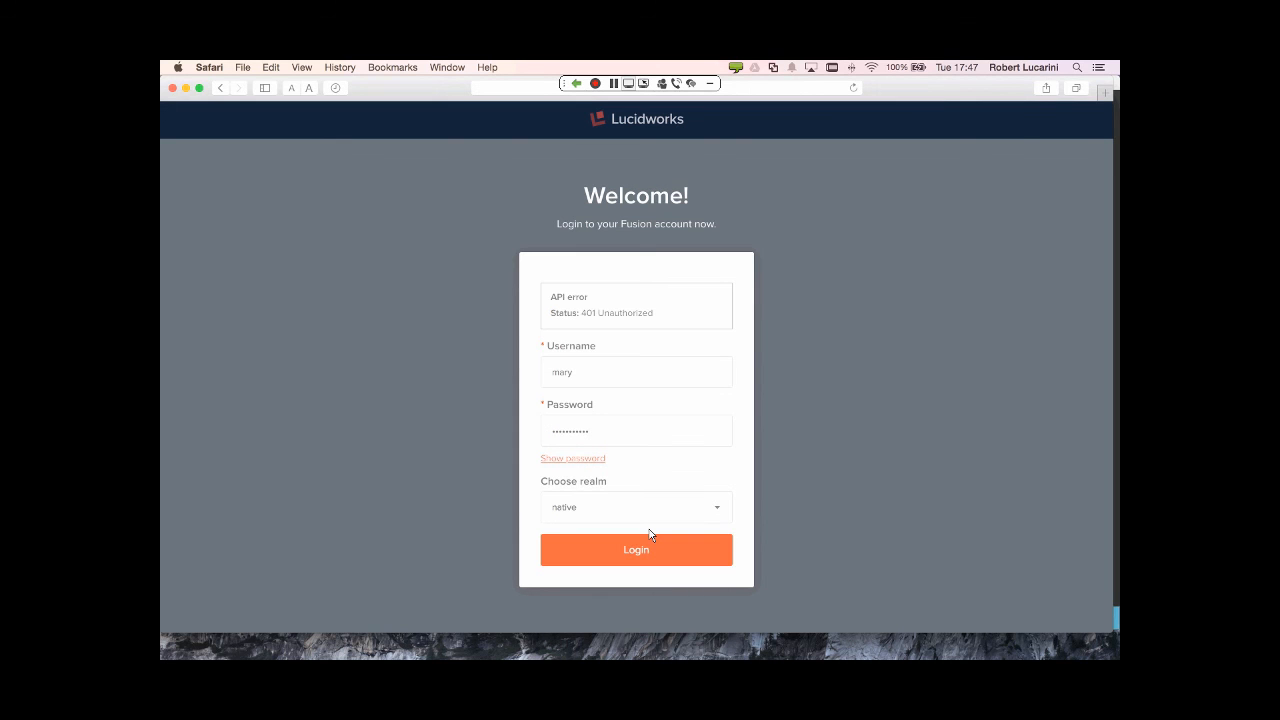
- Log in through the LDAP realm after the 401 error and open the WindowsShare collection
left_click(617, 517)
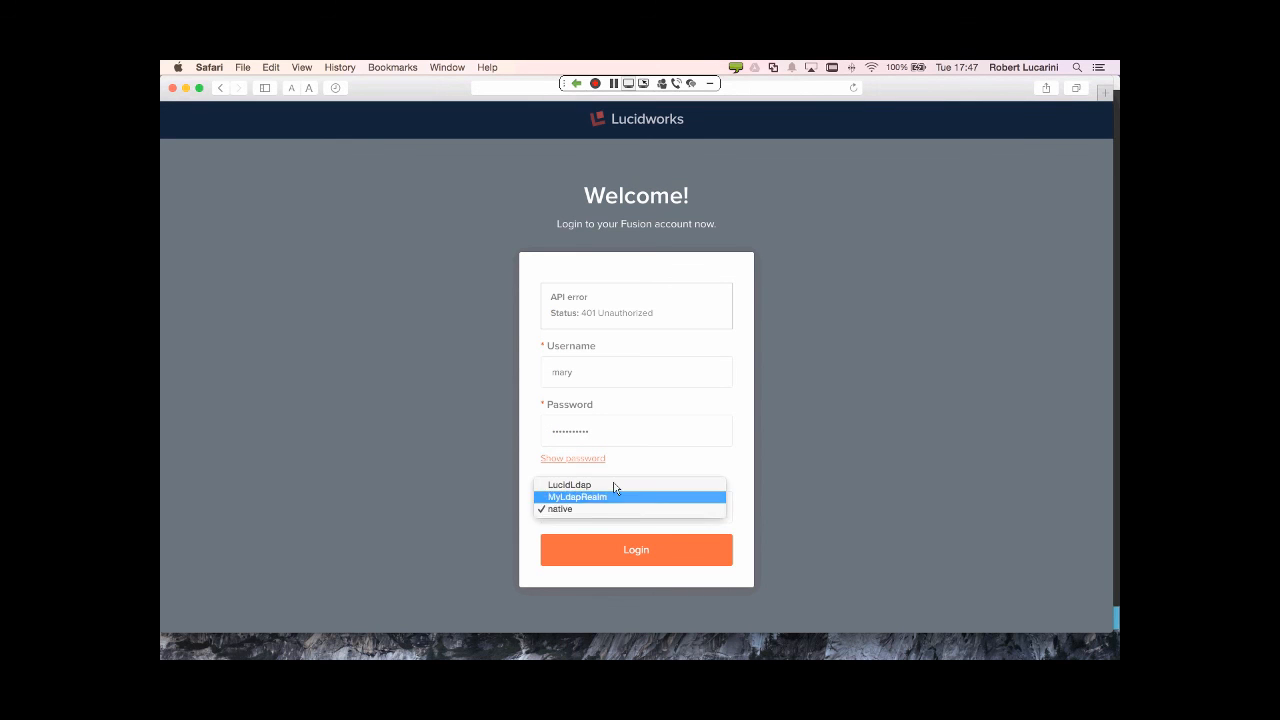
left_click(614, 488)
left_click(629, 551)
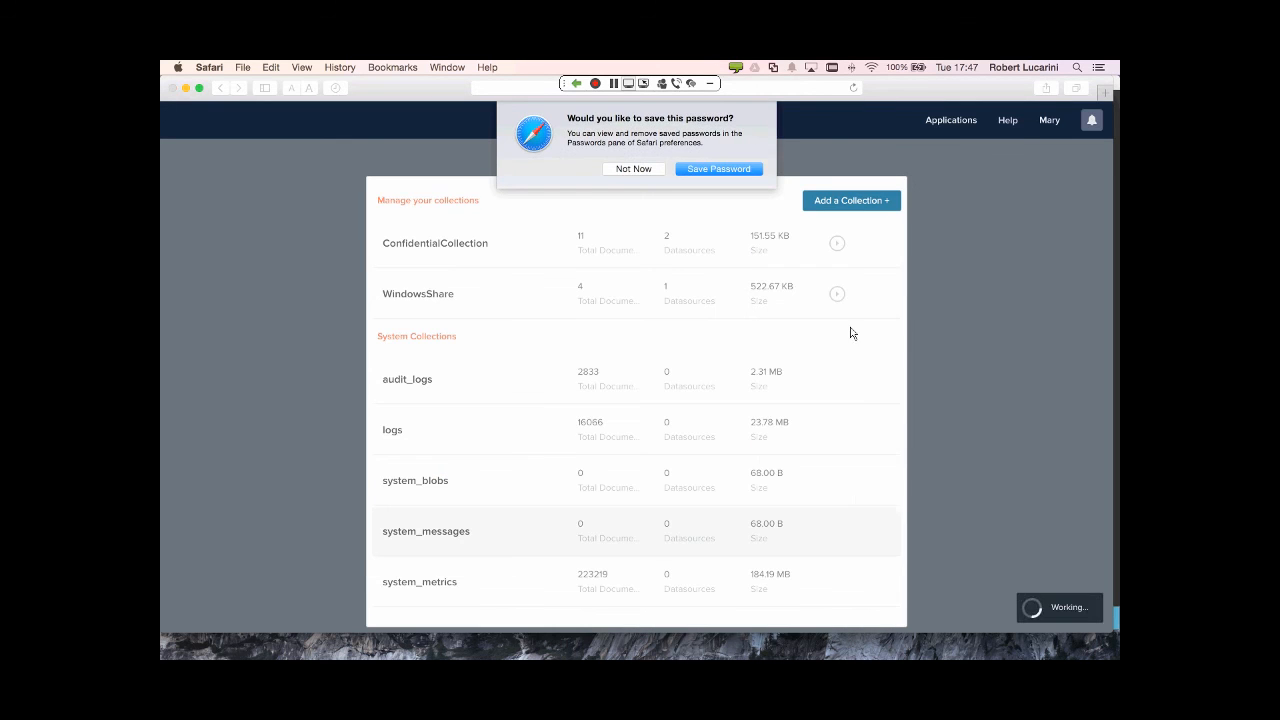
left_click(637, 169)
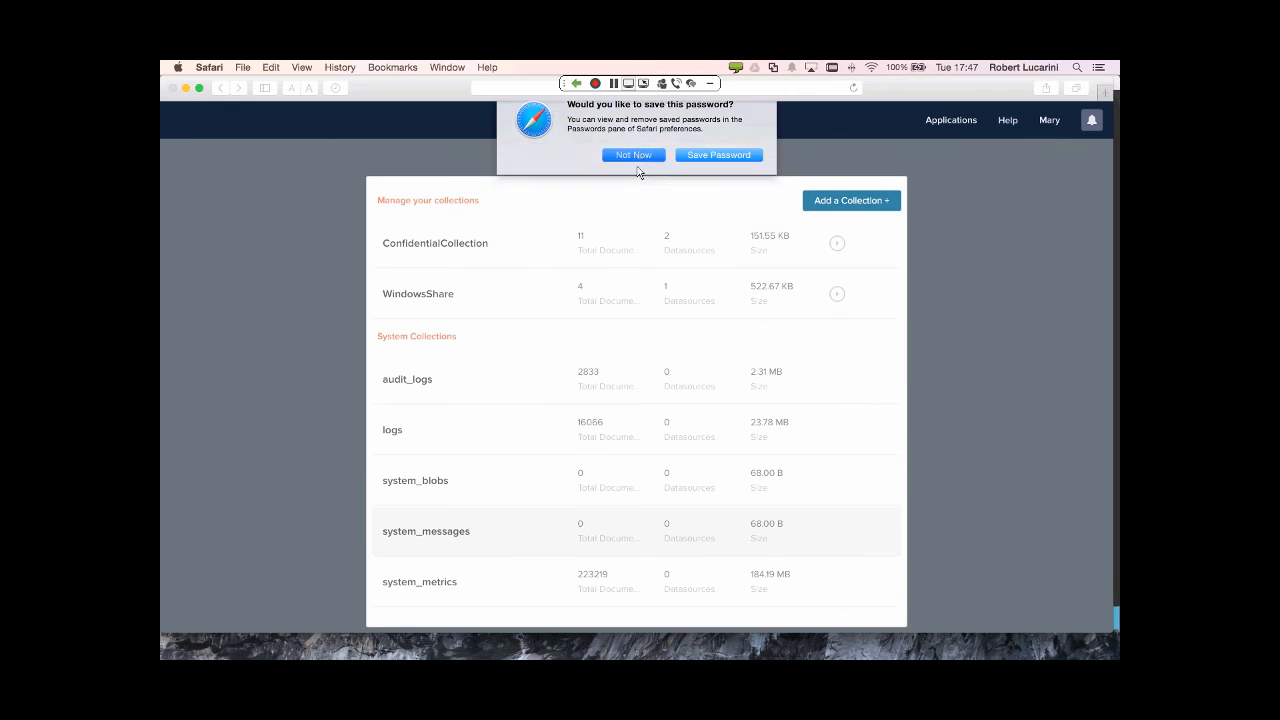
left_click(398, 293)
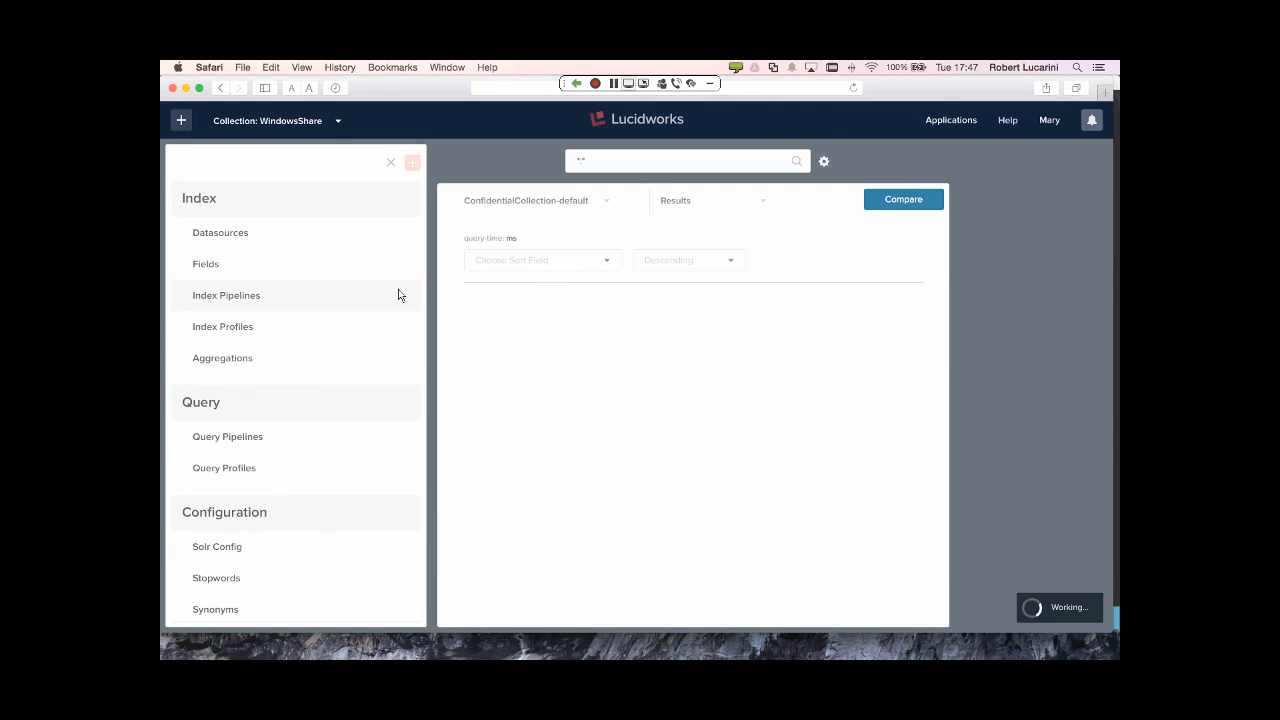
mouse_move(583, 363)
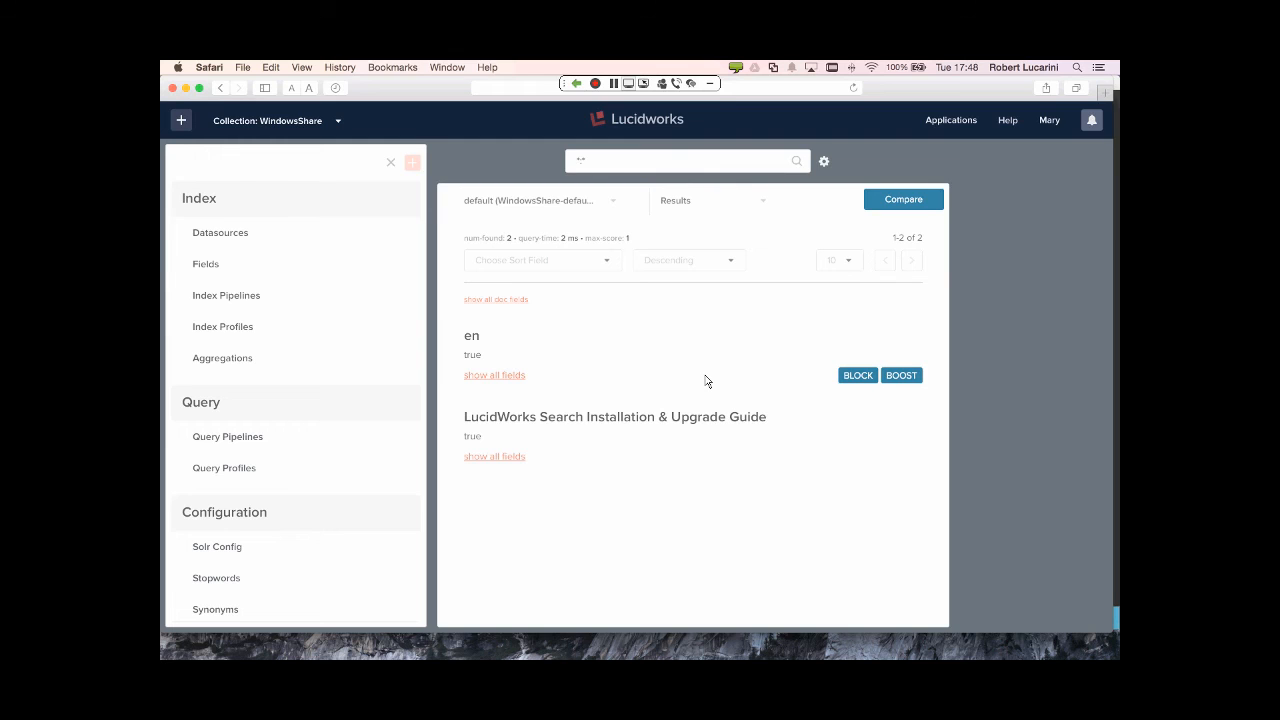
key("super+Tab")
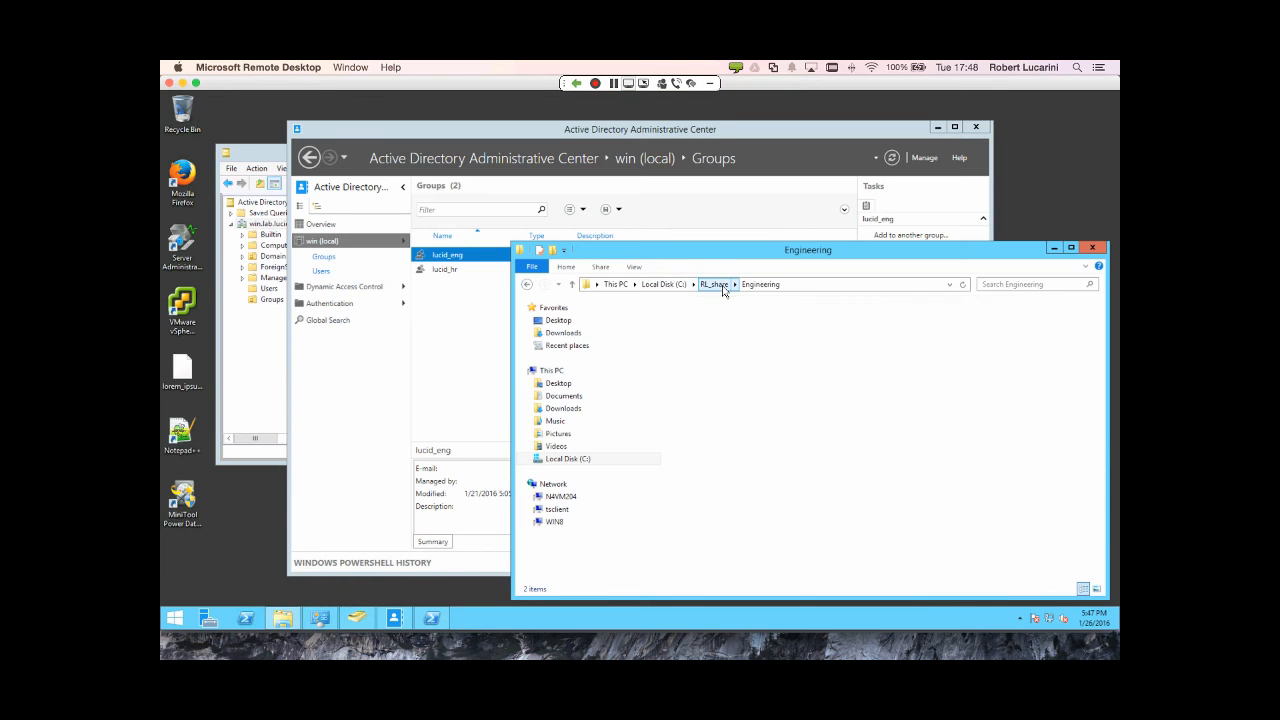
- Go back to RL_share, open the HR folder, and compare its two PDFs with Fusion's results
left_click(718, 285)
double_click(690, 335)
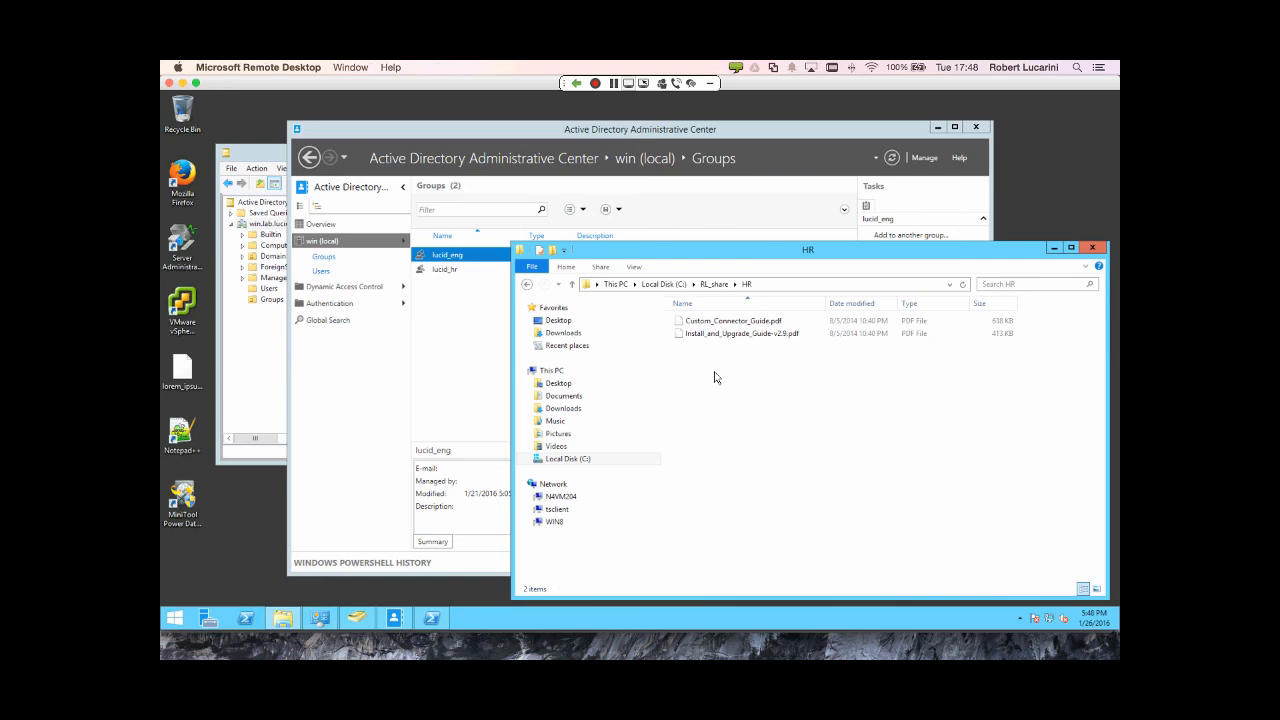
key("super+Tab")
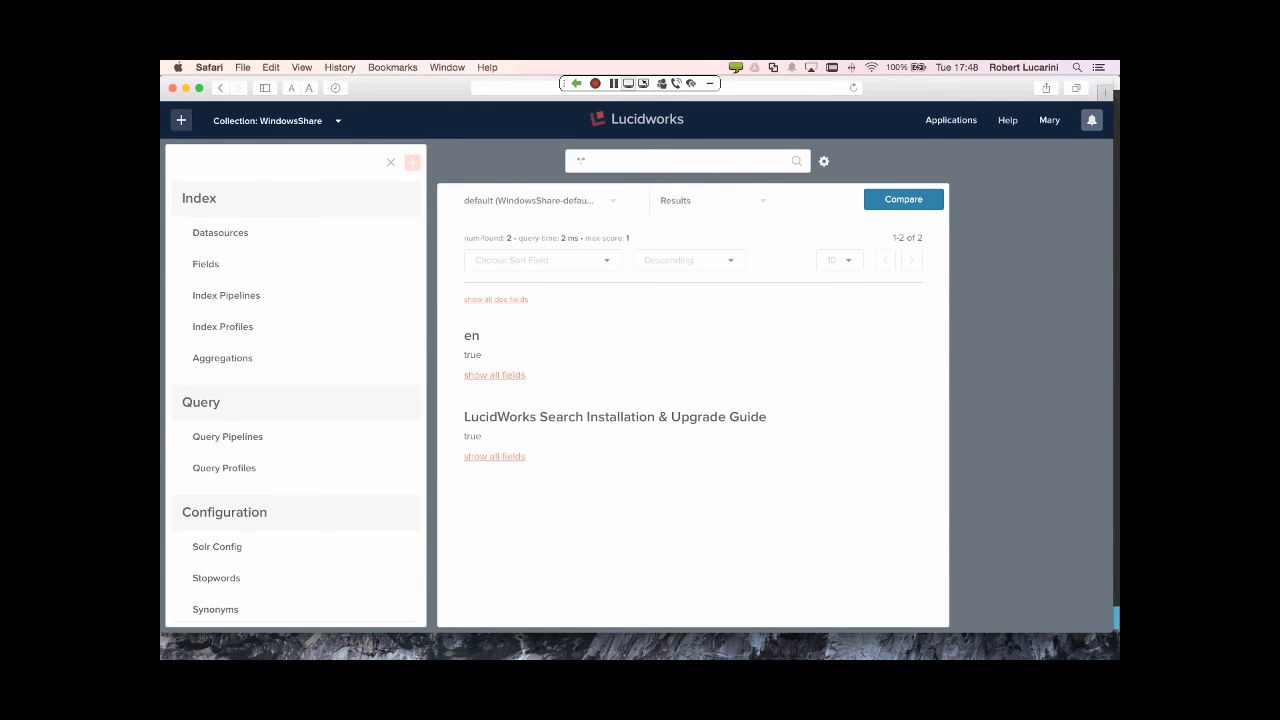
key("super+Tab")
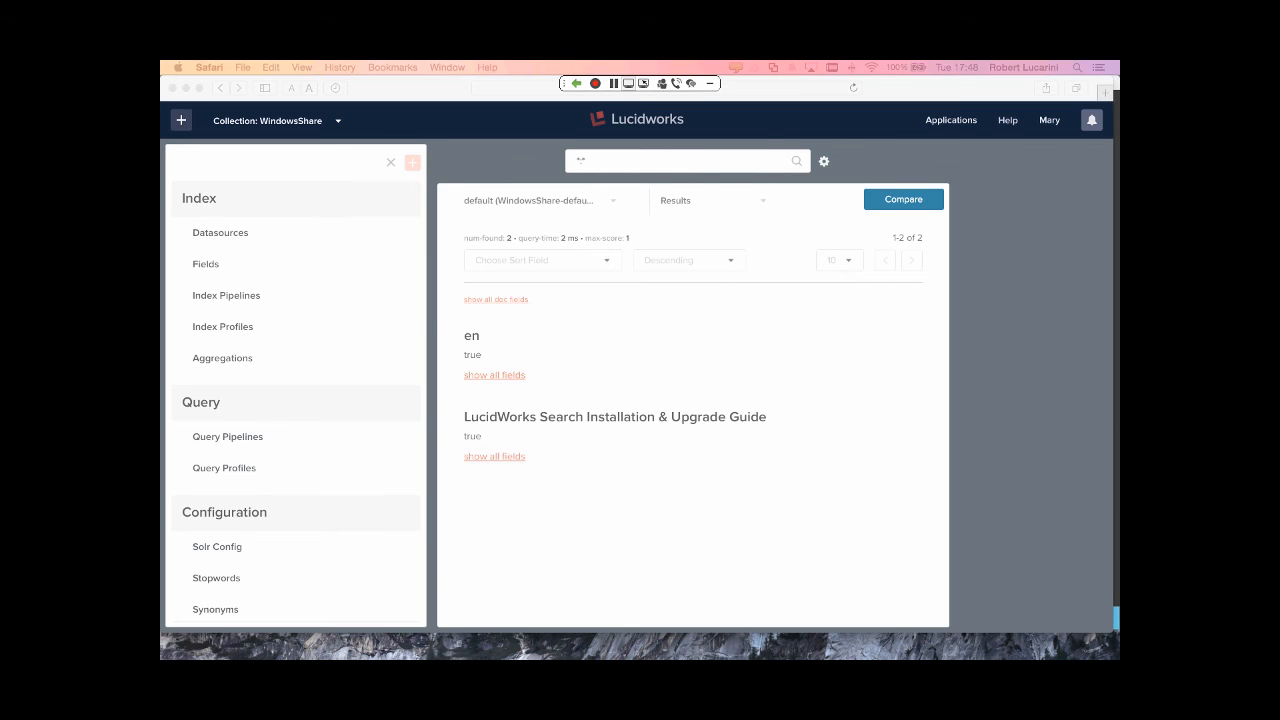